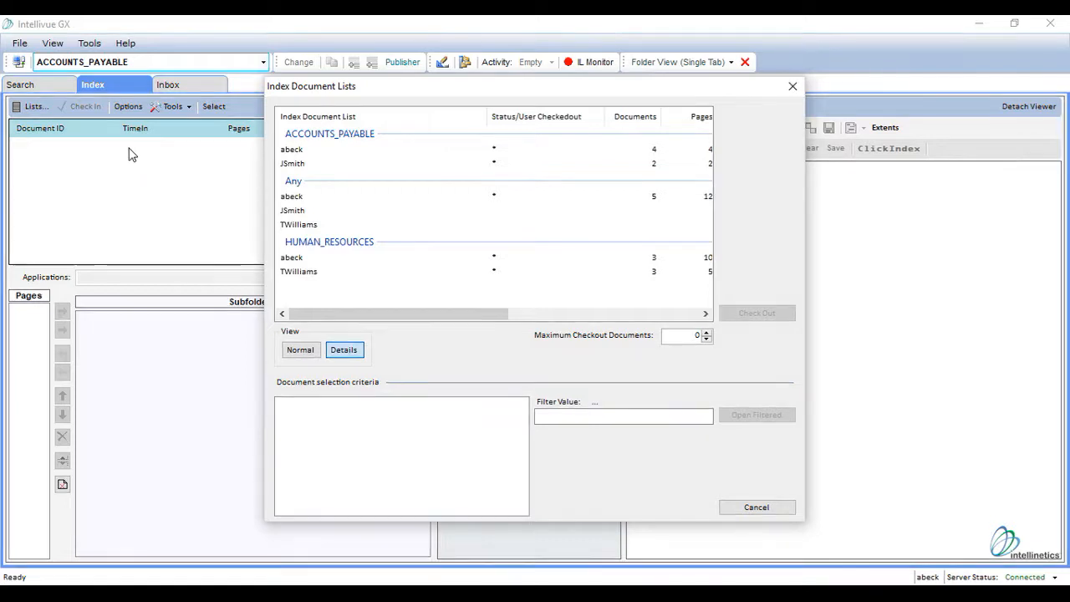
# Check out the first document list under Any and assign document 1 to the ACCOUNTS_PAYABLE application
pyautogui.click(378, 199)
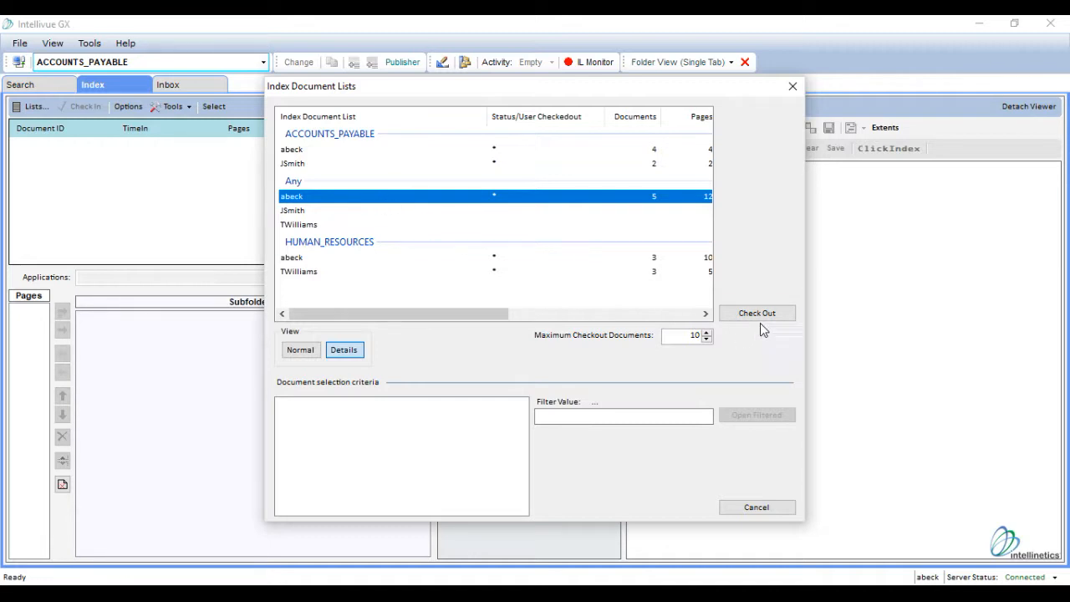
pyautogui.click(784, 316)
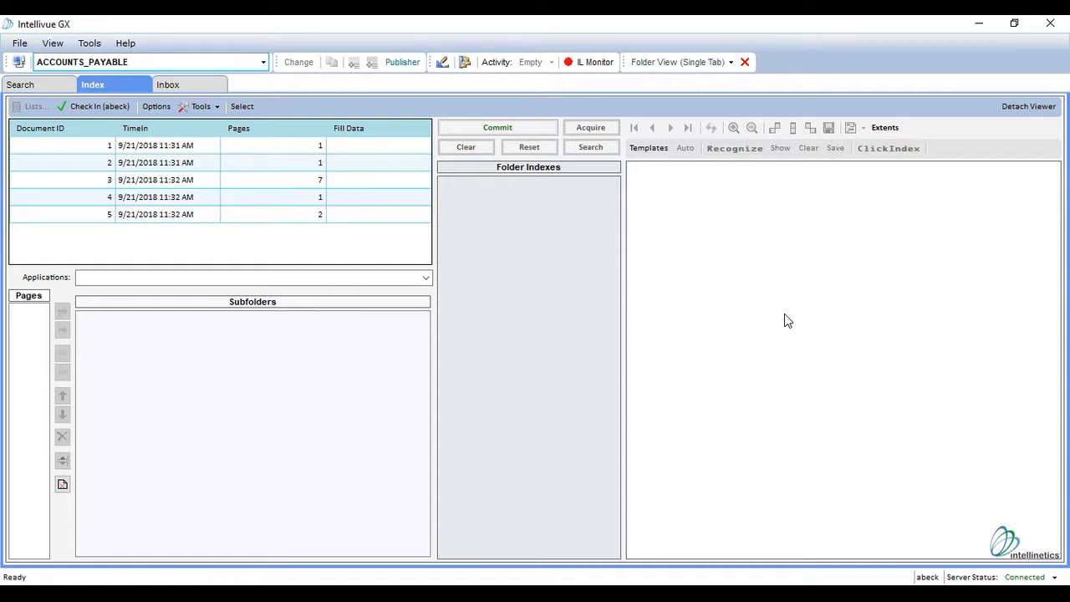
pyautogui.click(413, 148)
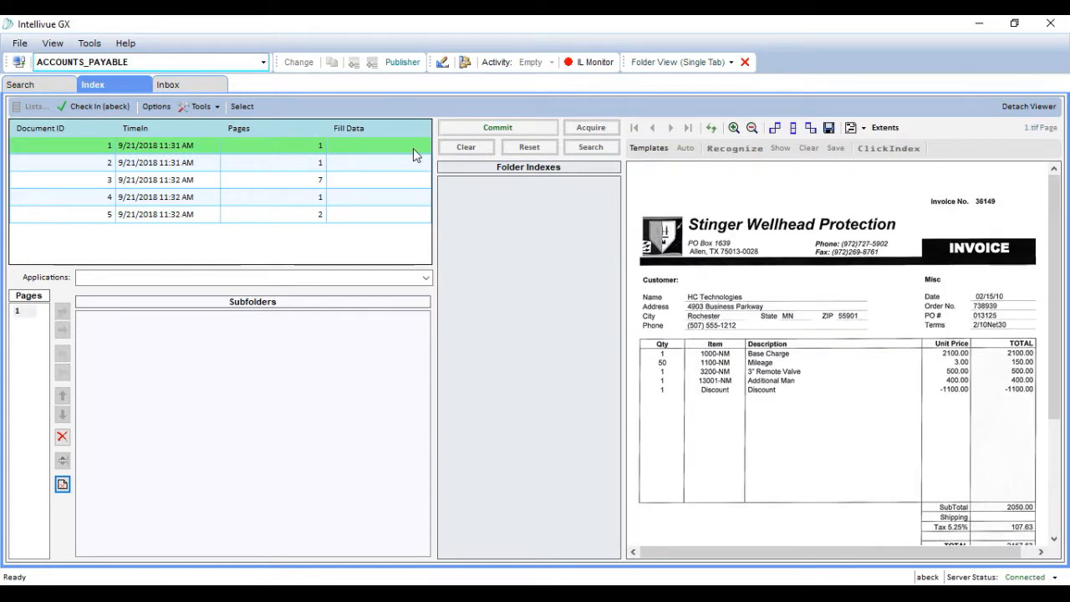
pyautogui.click(425, 278)
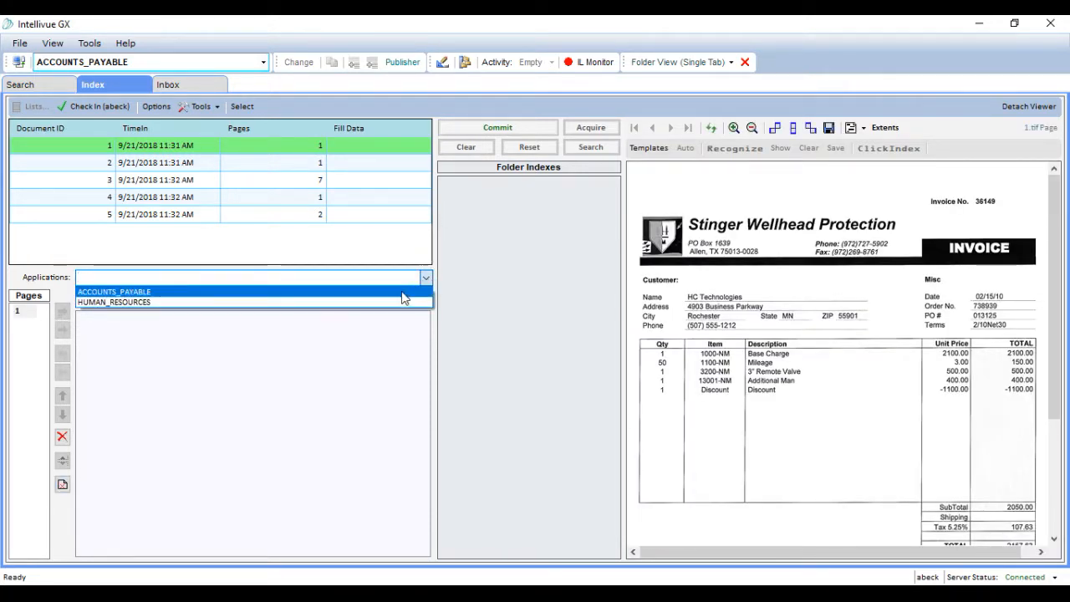
pyautogui.click(402, 292)
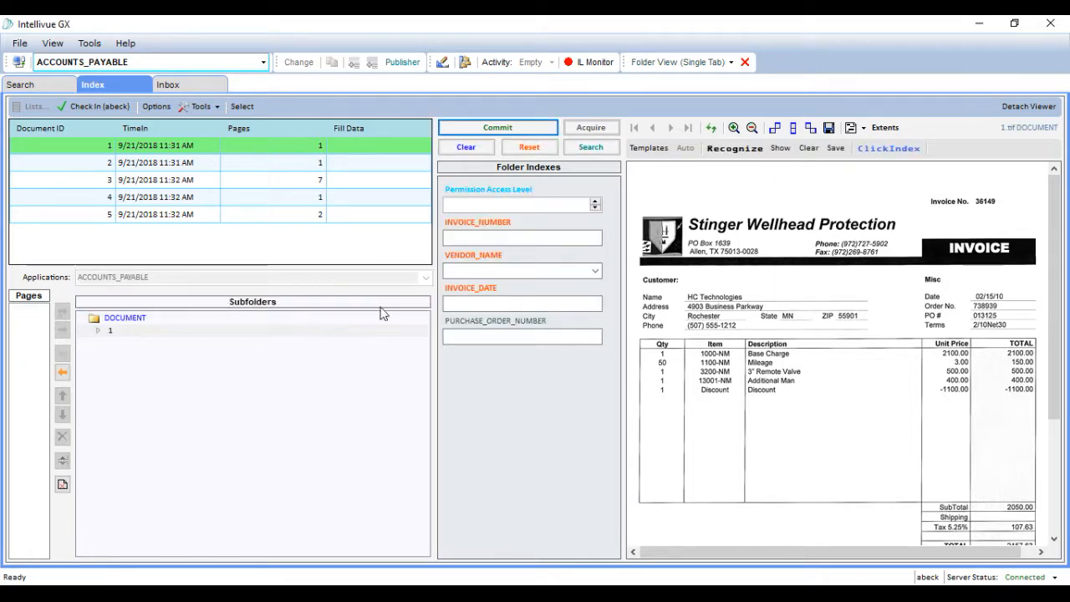
# Index the invoice with the invoice number shown on it, vendor Stinger Wellhead Protection and invoice date 02/15/2010
pyautogui.click(491, 238)
pyautogui.write('36149')
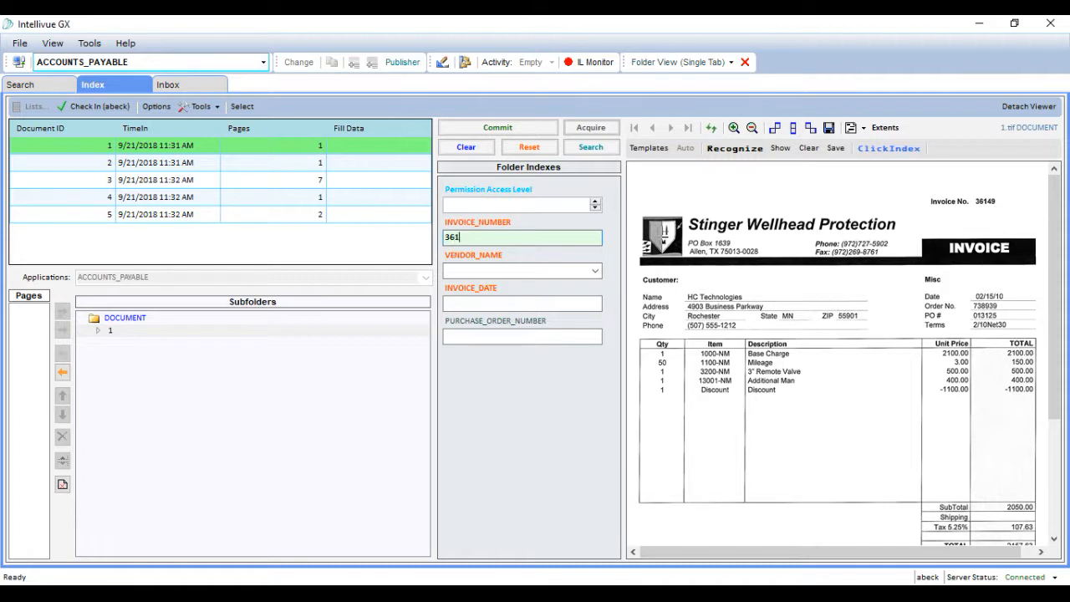
pyautogui.click(595, 270)
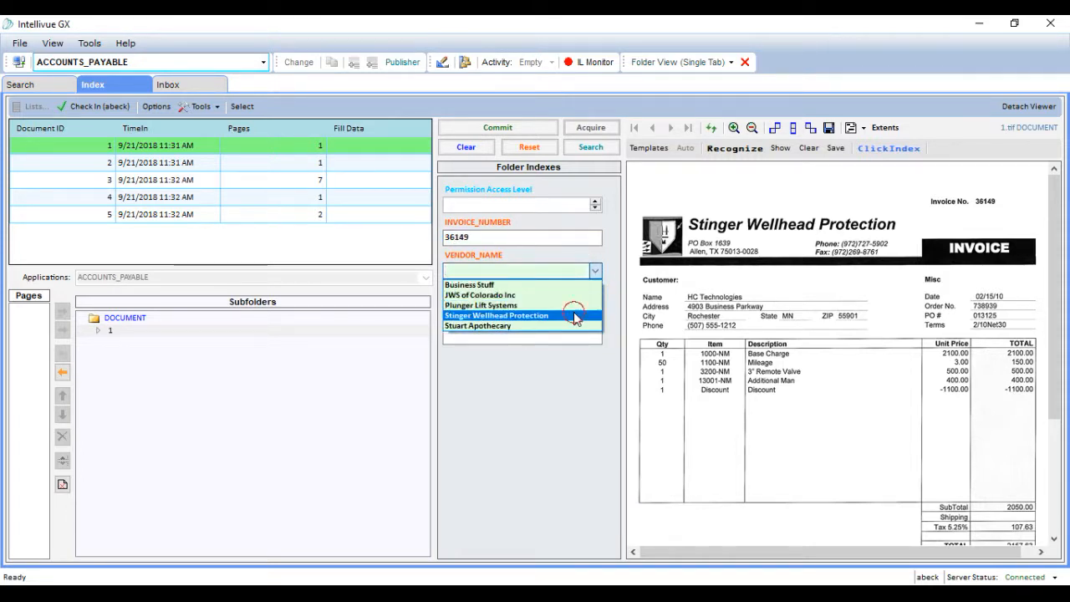
pyautogui.click(574, 314)
pyautogui.click(571, 306)
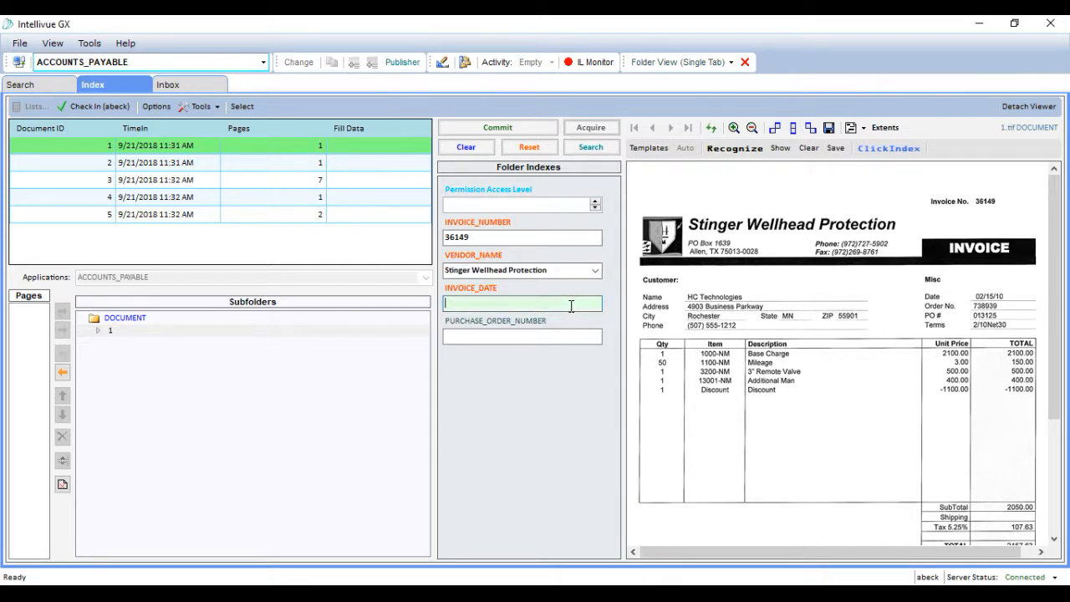
pyautogui.write('02/18')
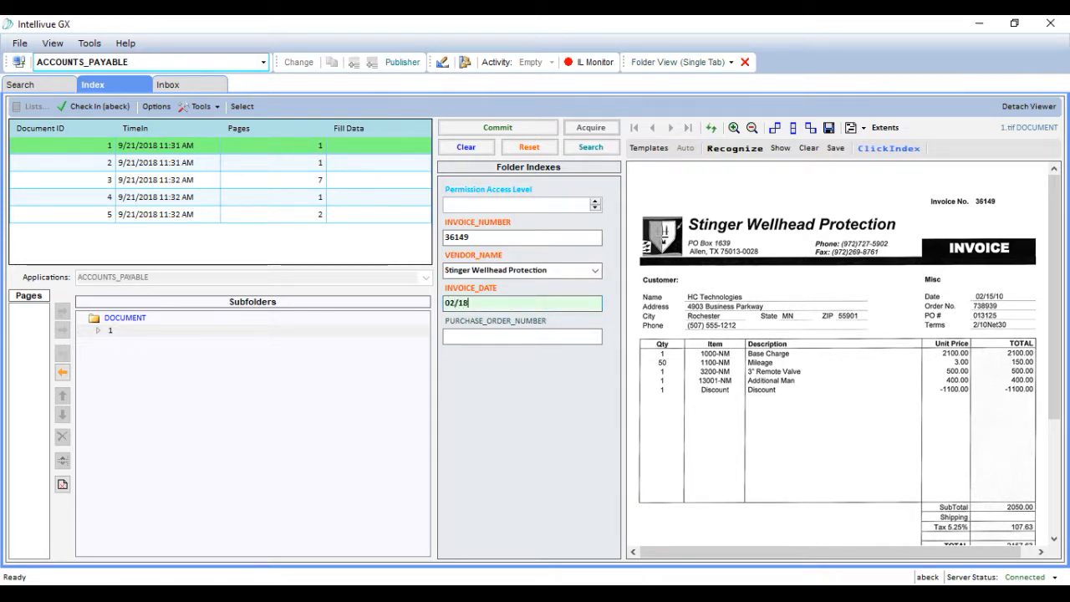
pyautogui.press('BackSpace')
pyautogui.write('5/2010')
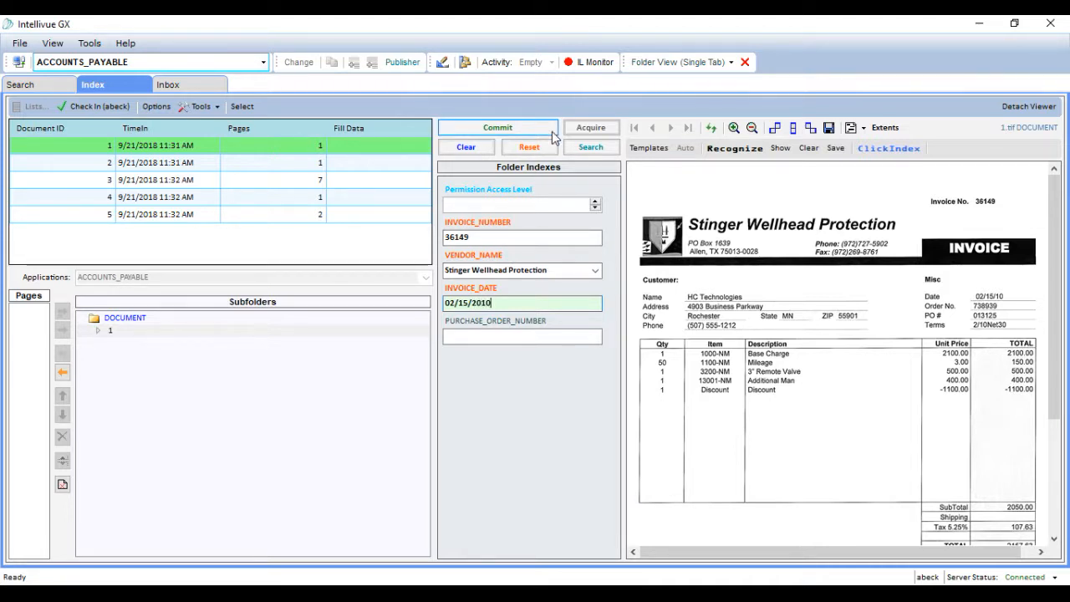
# Commit the indexed invoice with deletion from the list, and check in the remaining documents
pyautogui.click(523, 127)
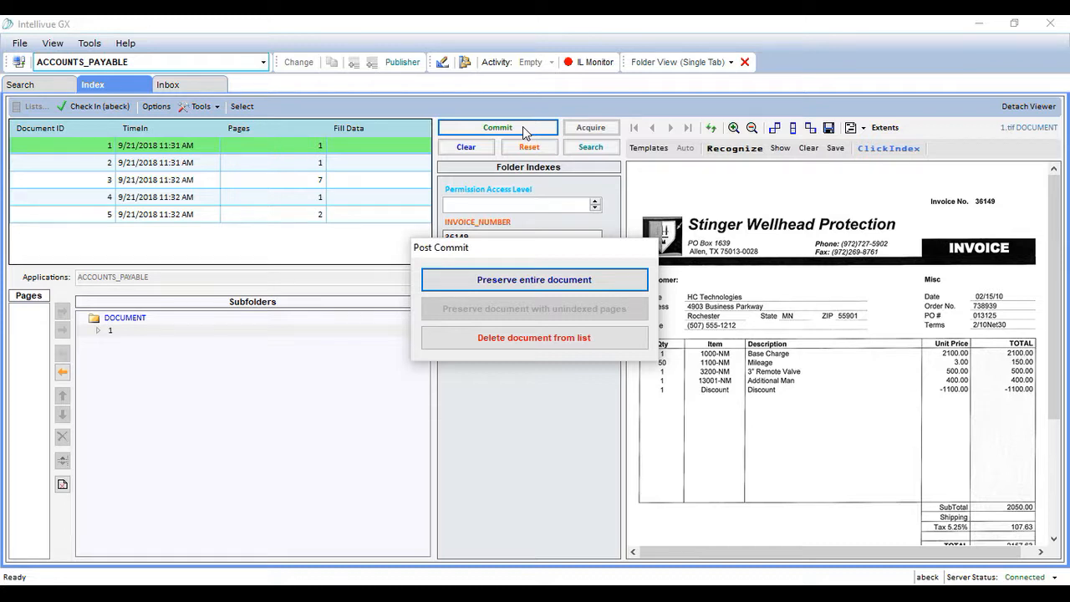
pyautogui.click(640, 342)
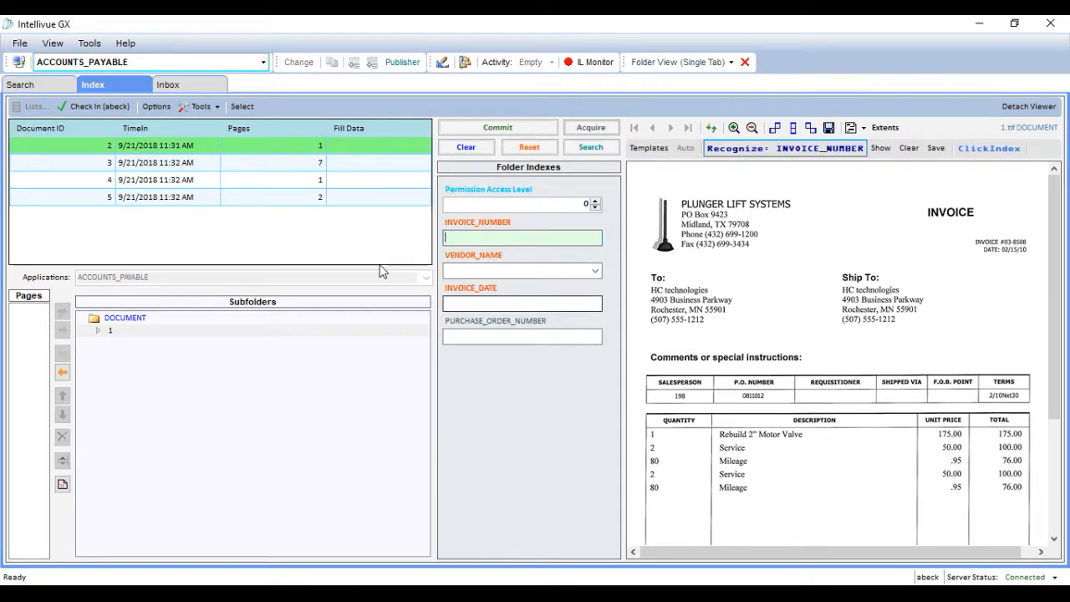
pyautogui.click(126, 106)
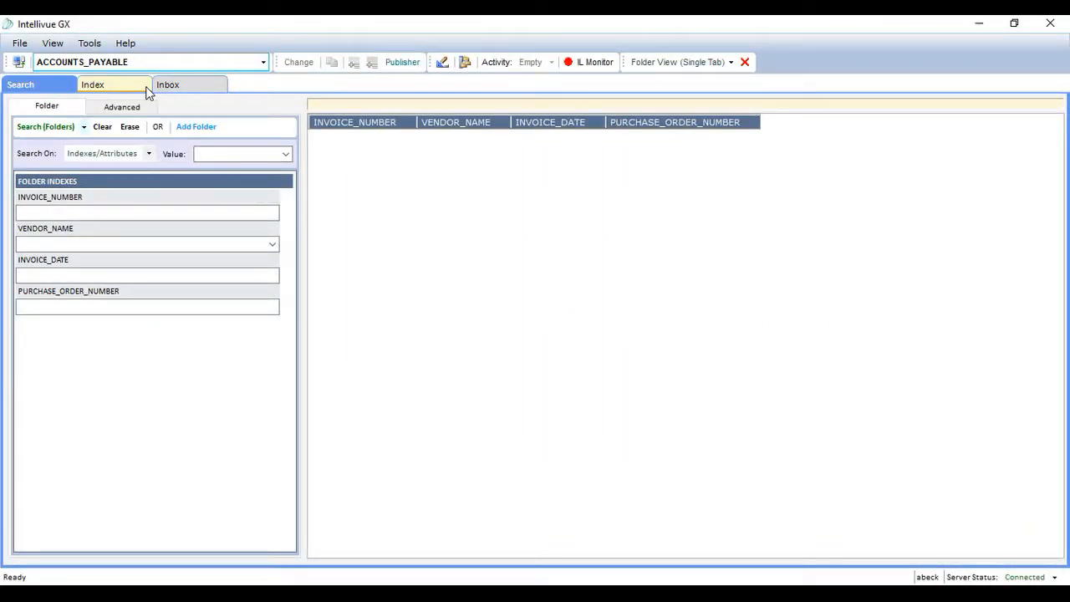
# Return to indexing and check out the first document list under HUMAN_RESOURCES
pyautogui.click(145, 87)
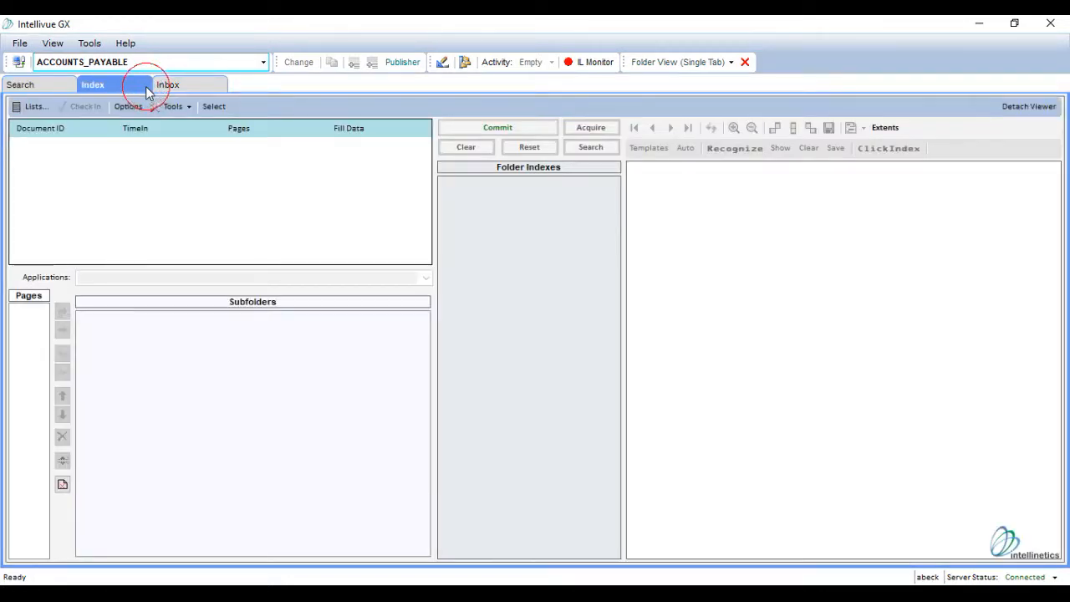
pyautogui.click(49, 110)
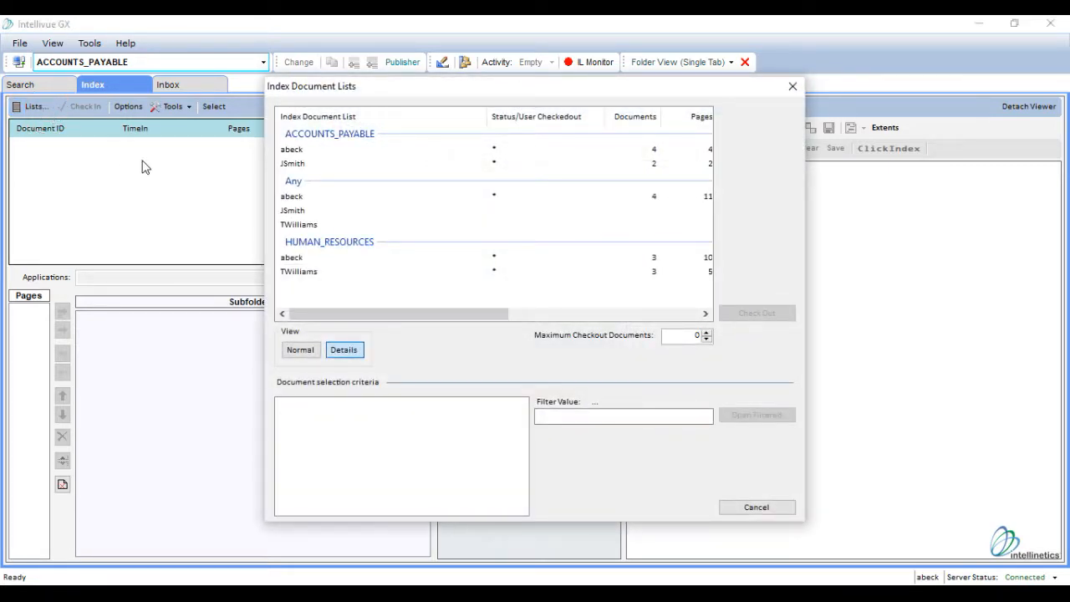
pyautogui.click(374, 259)
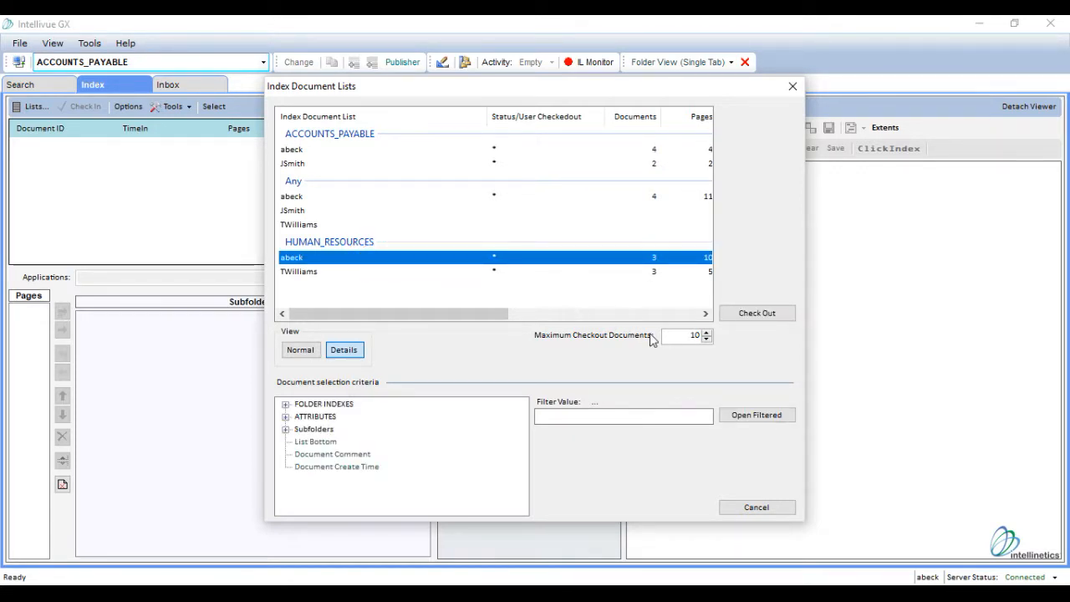
pyautogui.click(787, 317)
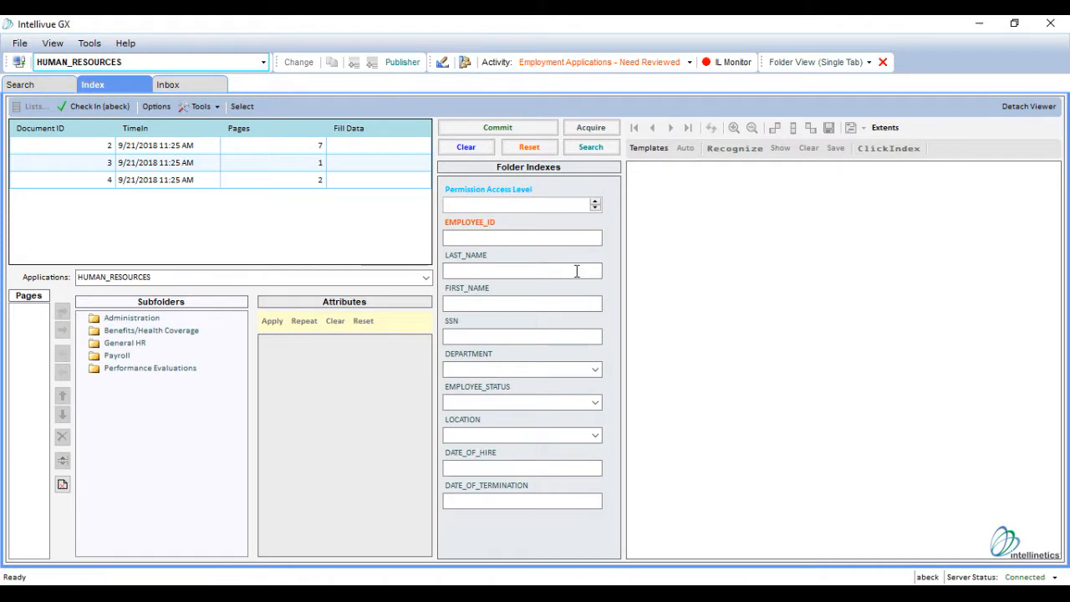
# Select document 2, the seven-page employment application, and file all its pages in the General HR subfolder
pyautogui.click(363, 149)
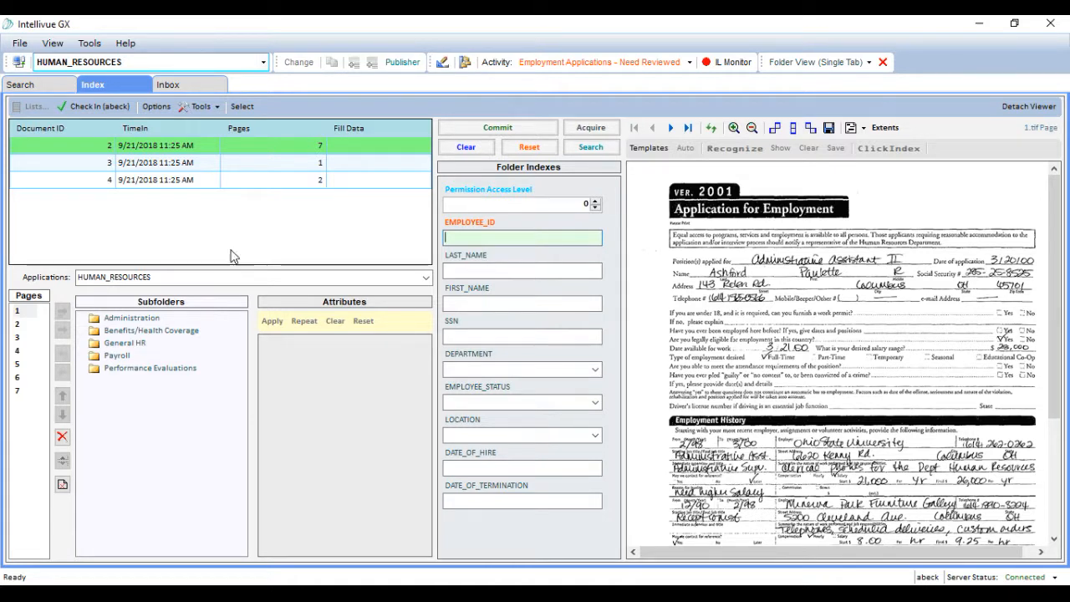
pyautogui.click(138, 347)
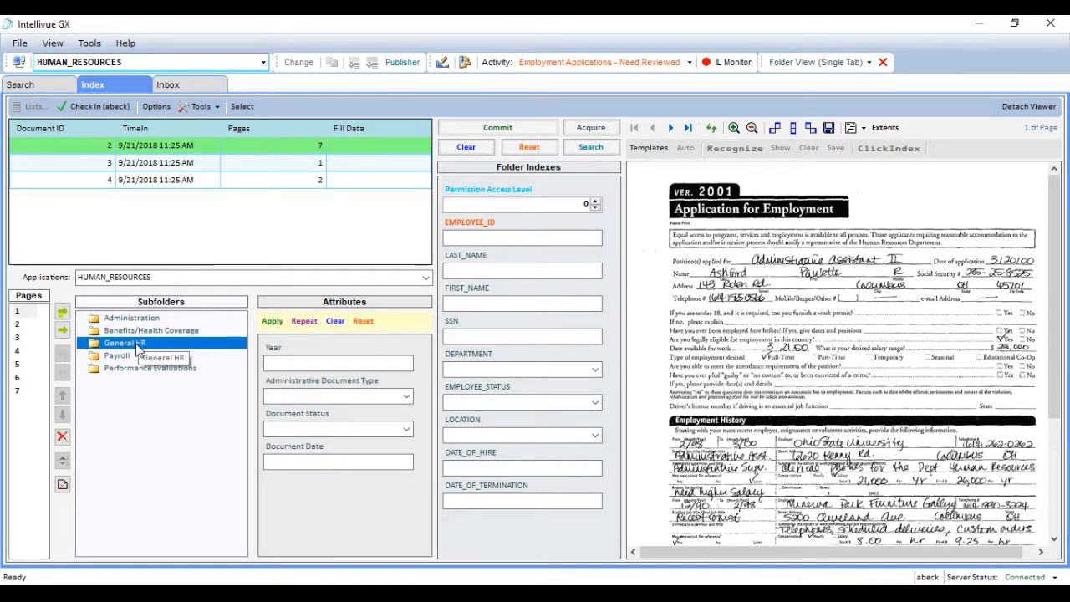
pyautogui.click(62, 314)
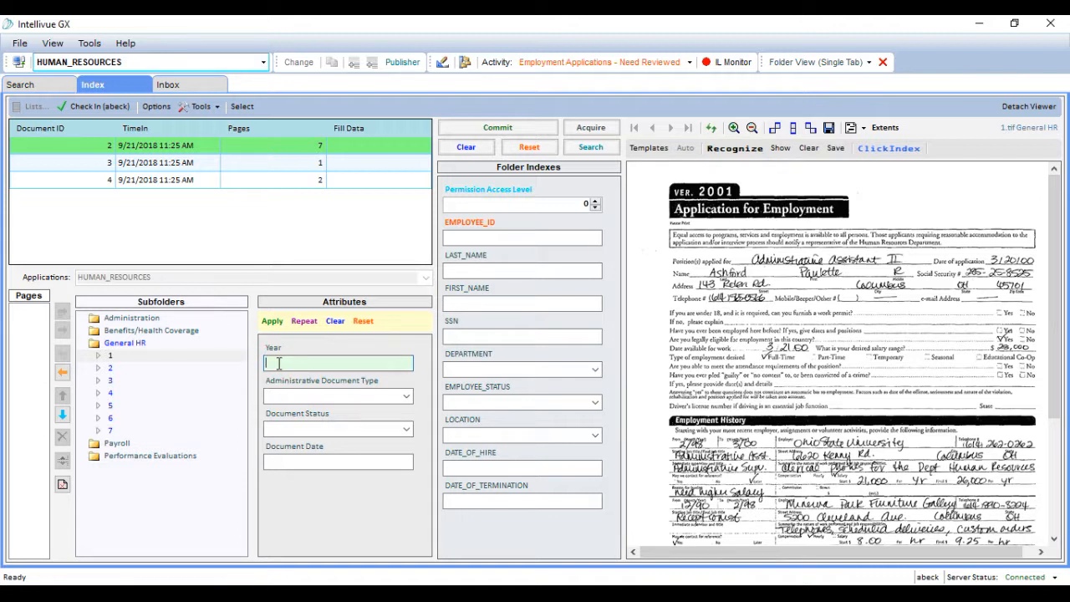
# Apply subfolder attributes with year 2018, document type Application, status Needs Reviewed and document date 09/24/2018
pyautogui.write('2018')
pyautogui.click(405, 395)
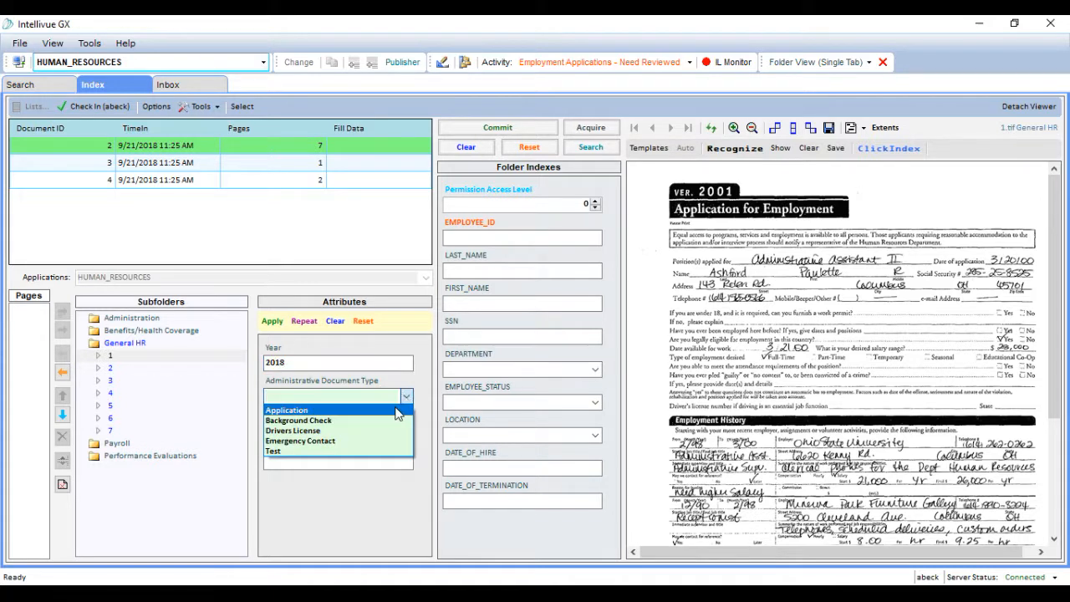
pyautogui.click(398, 410)
pyautogui.click(407, 429)
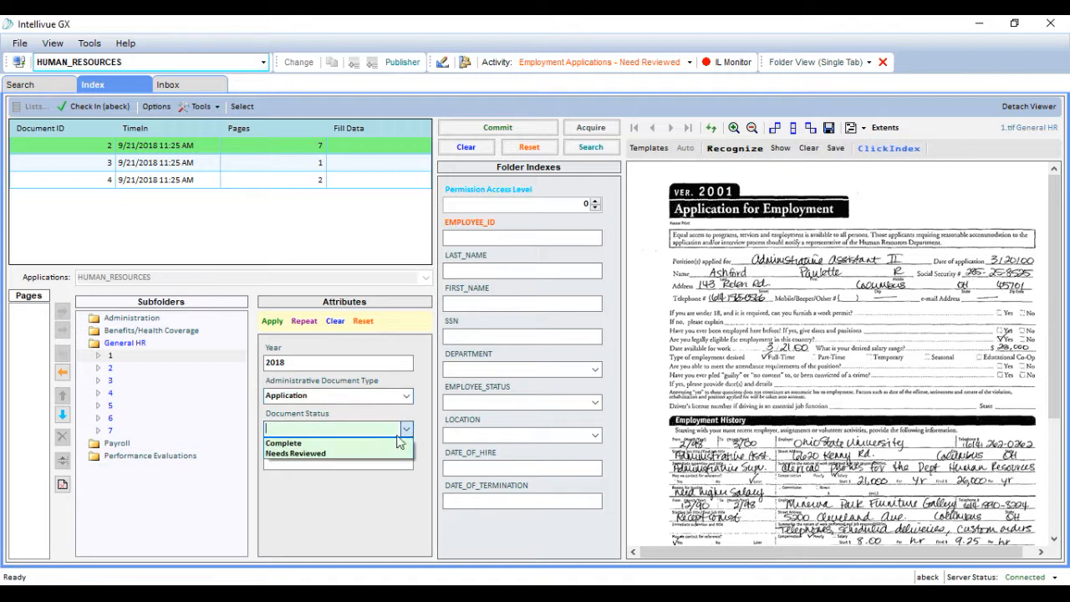
pyautogui.click(359, 453)
pyautogui.click(348, 463)
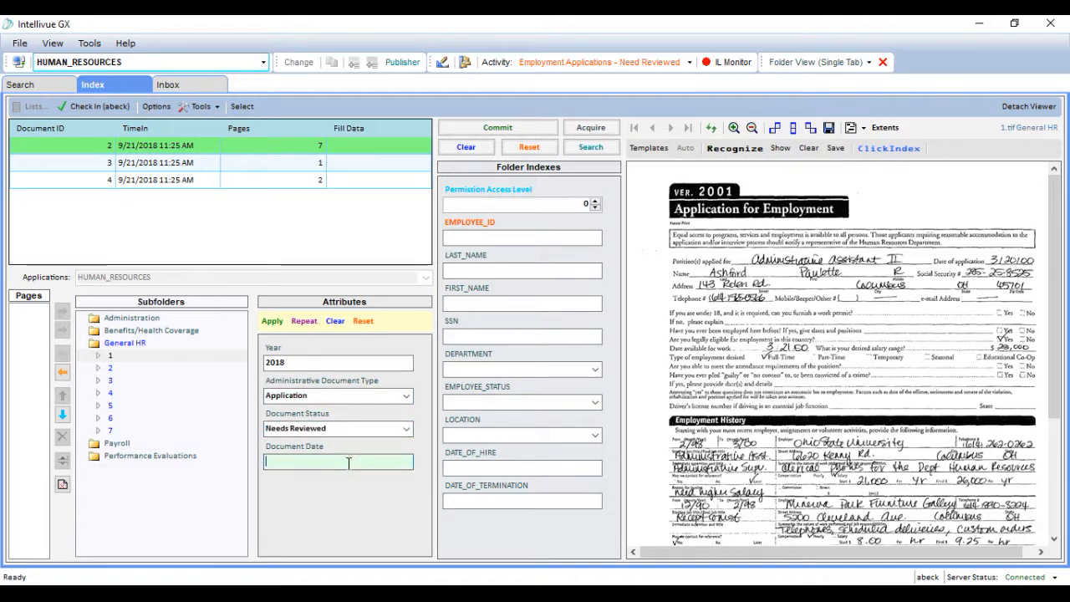
pyautogui.write('09/24/2018')
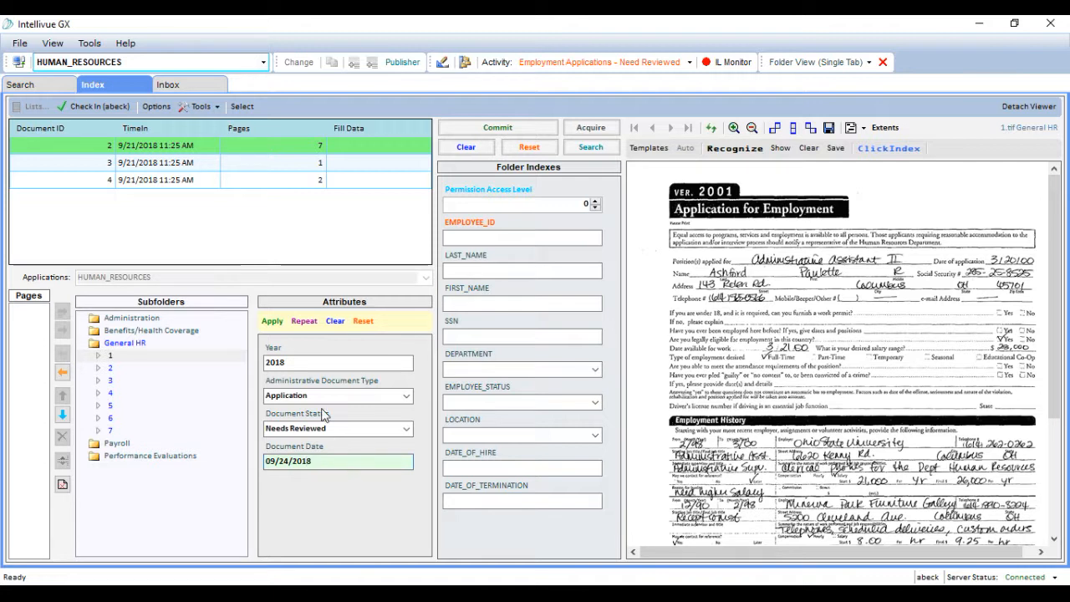
pyautogui.click(273, 321)
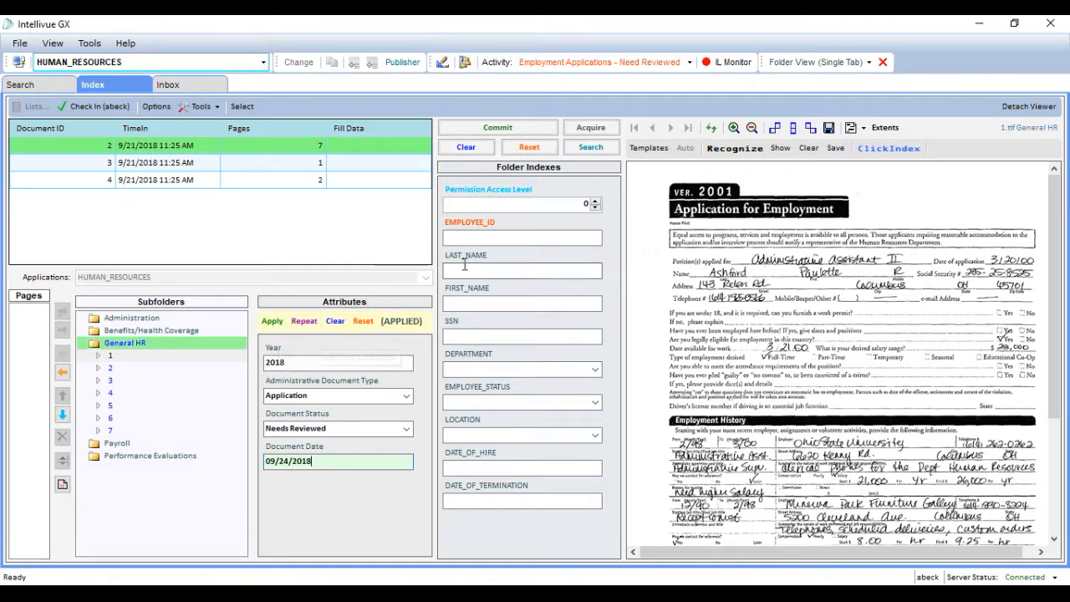
# Enter the employee ID, the employee's last name and first name, and the social security number in the folder indexes
pyautogui.click(483, 239)
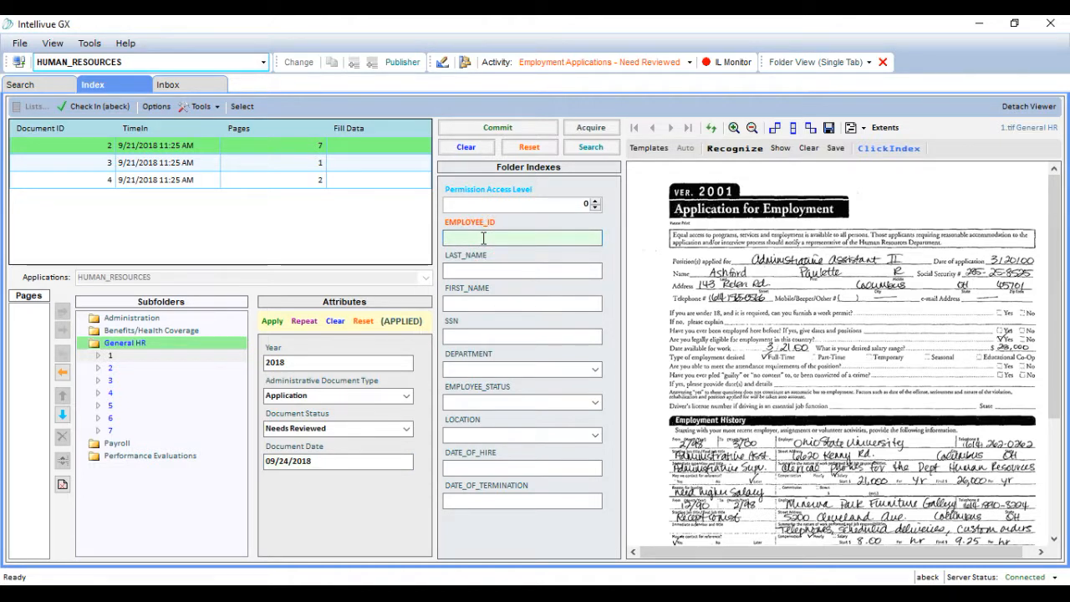
pyautogui.write('PA')
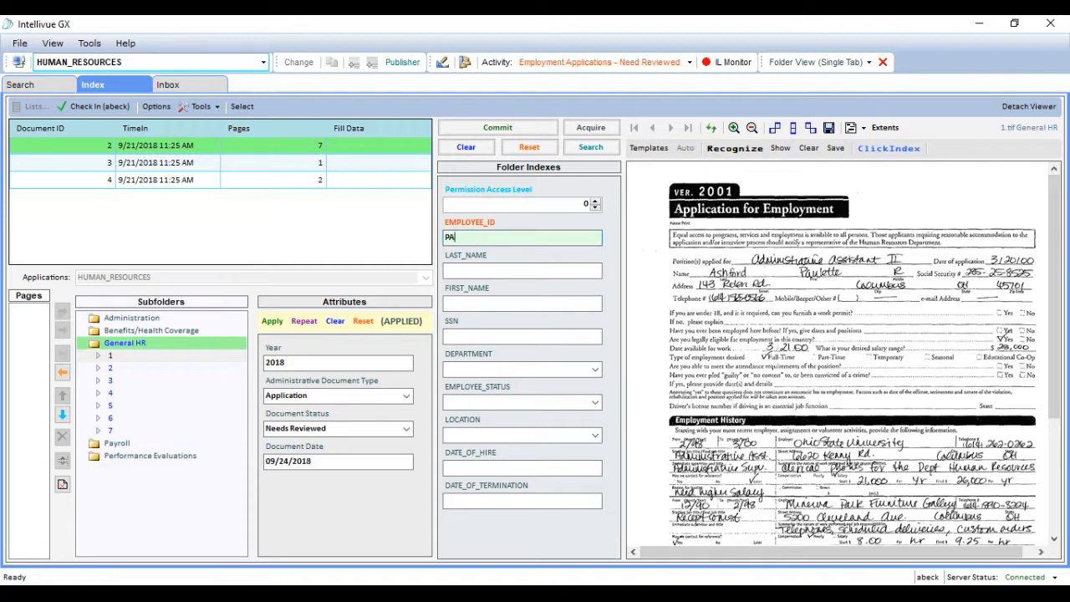
pyautogui.write('410014')
pyautogui.click(486, 268)
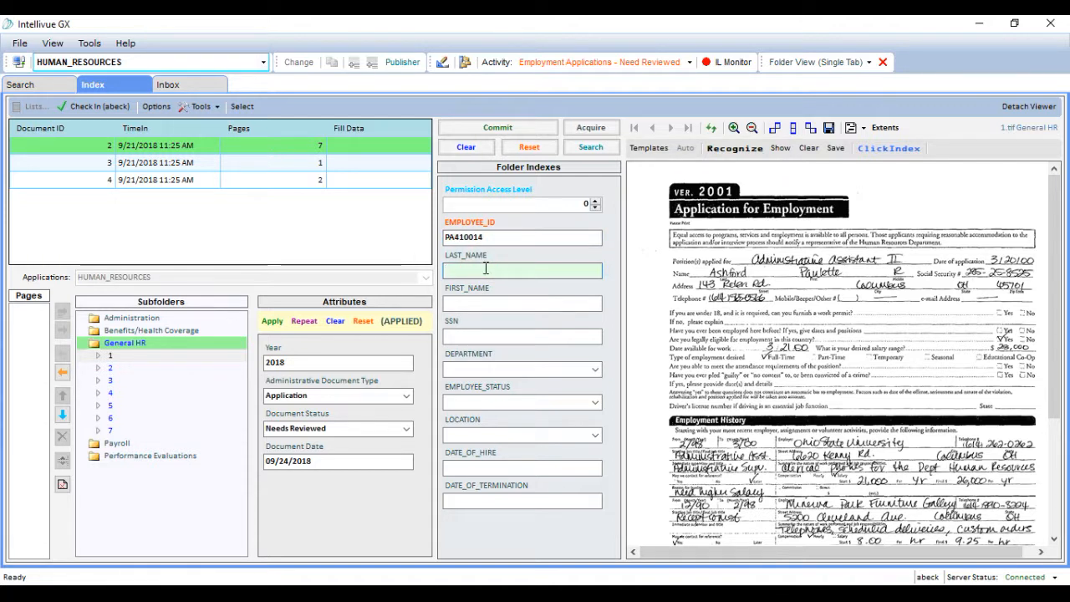
pyautogui.press('Tab')
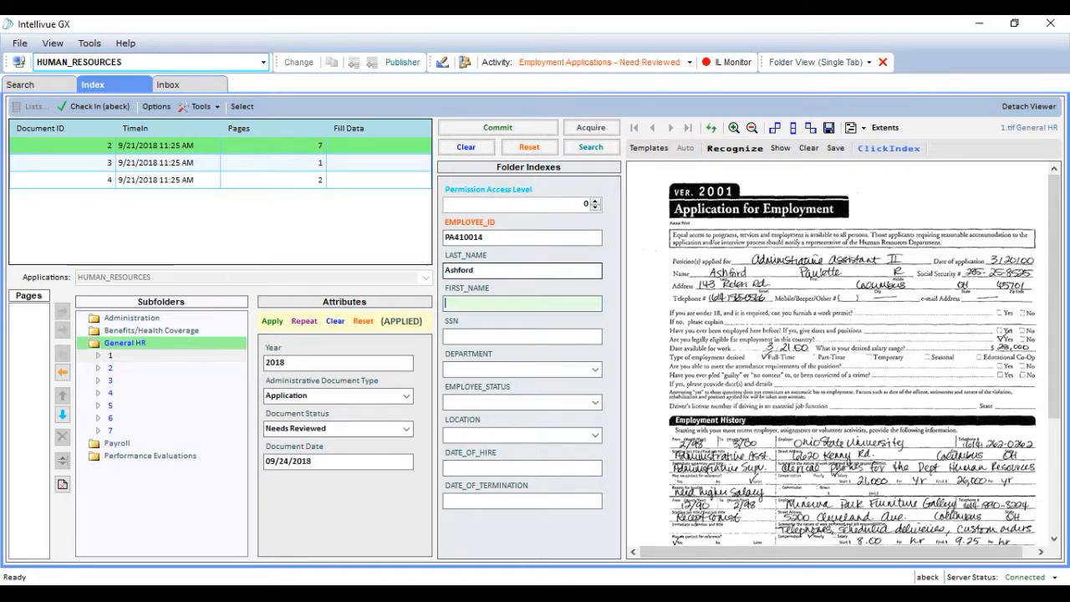
pyautogui.press('Tab')
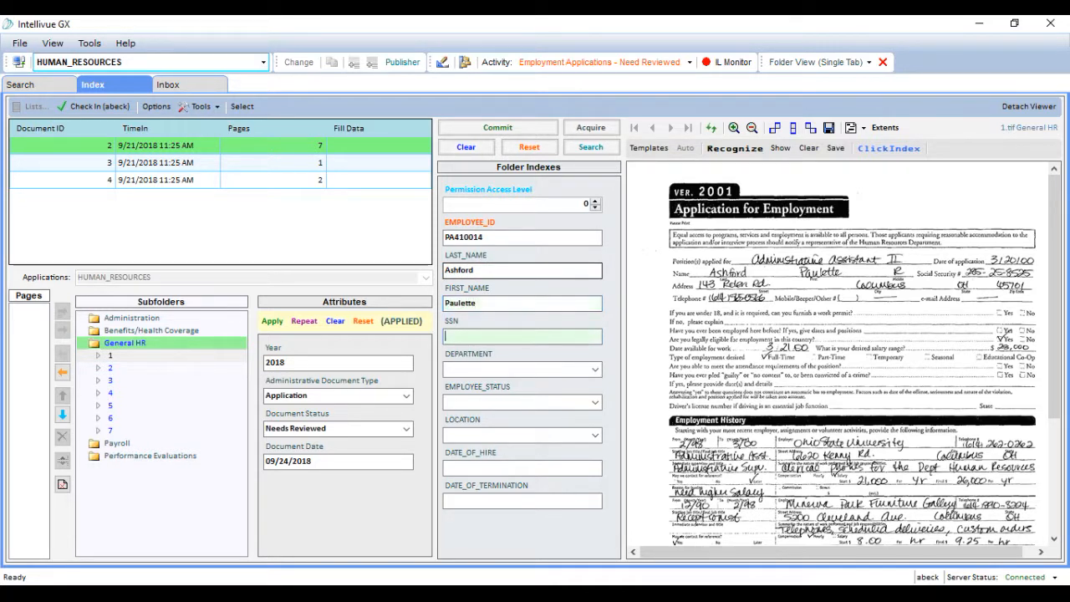
pyautogui.write('999-99-9999')
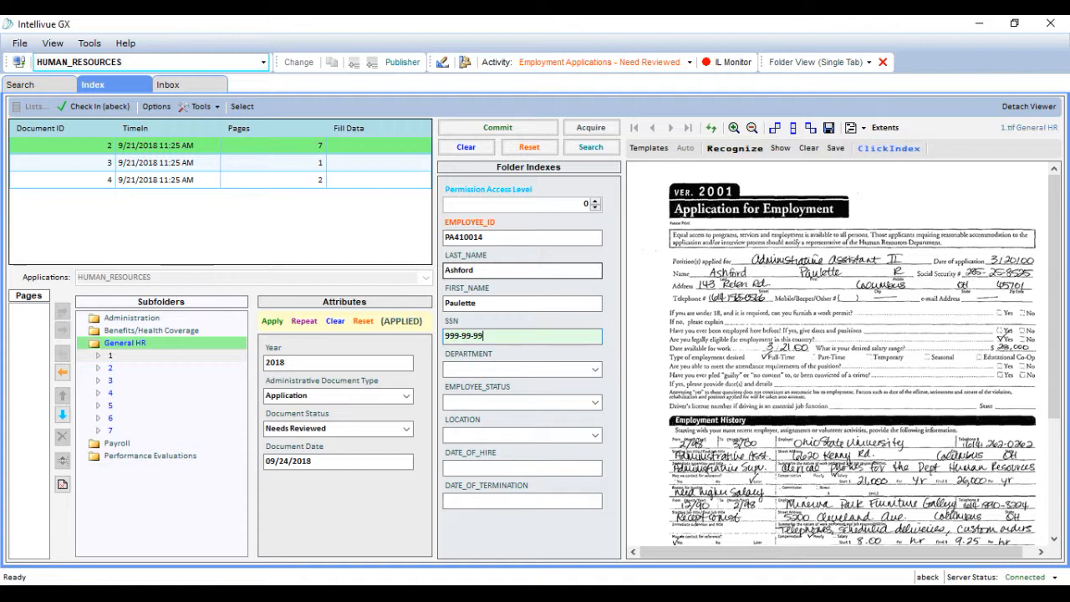
# Set the folder indexes to department IT, employee status Active and location Columbus
pyautogui.click(594, 370)
pyautogui.click(509, 416)
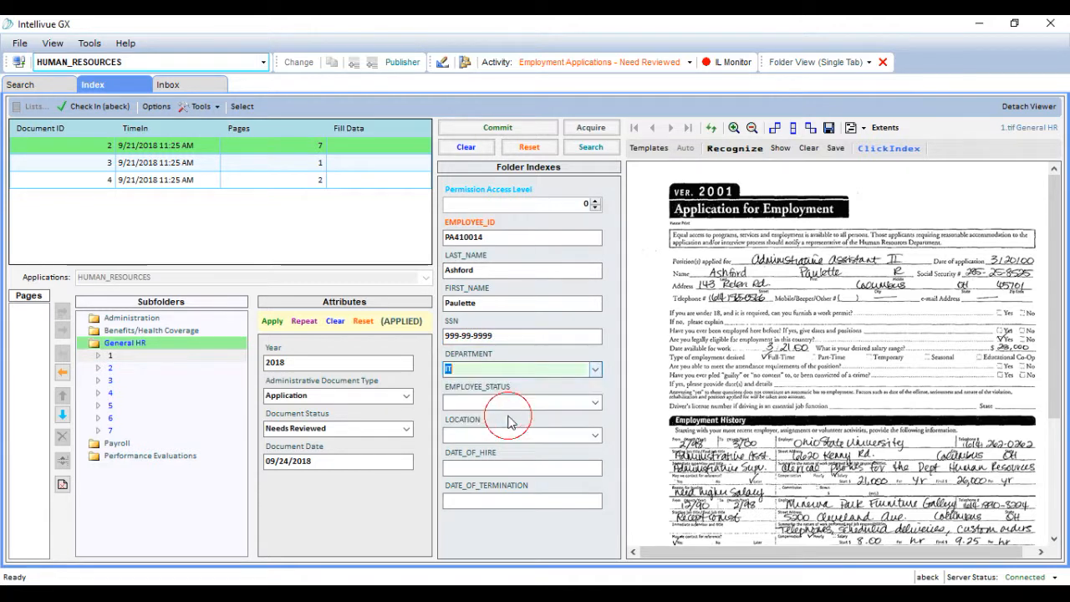
pyautogui.click(595, 402)
pyautogui.click(468, 416)
pyautogui.click(594, 435)
pyautogui.click(477, 457)
pyautogui.click(528, 469)
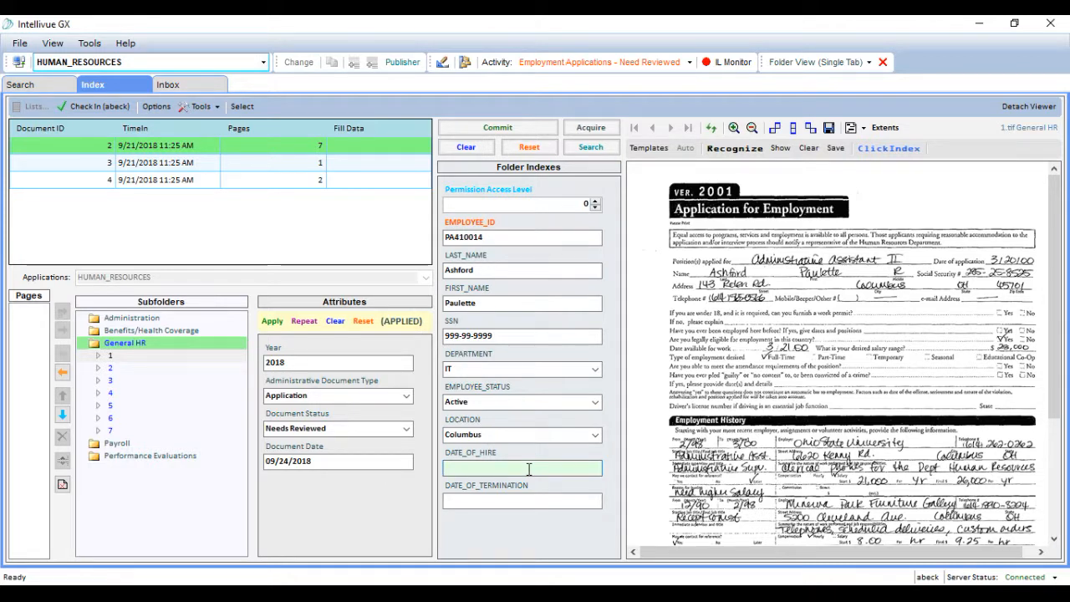
# Commit the indexed employment application and check in the remaining HUMAN_RESOURCES documents
pyautogui.click(548, 129)
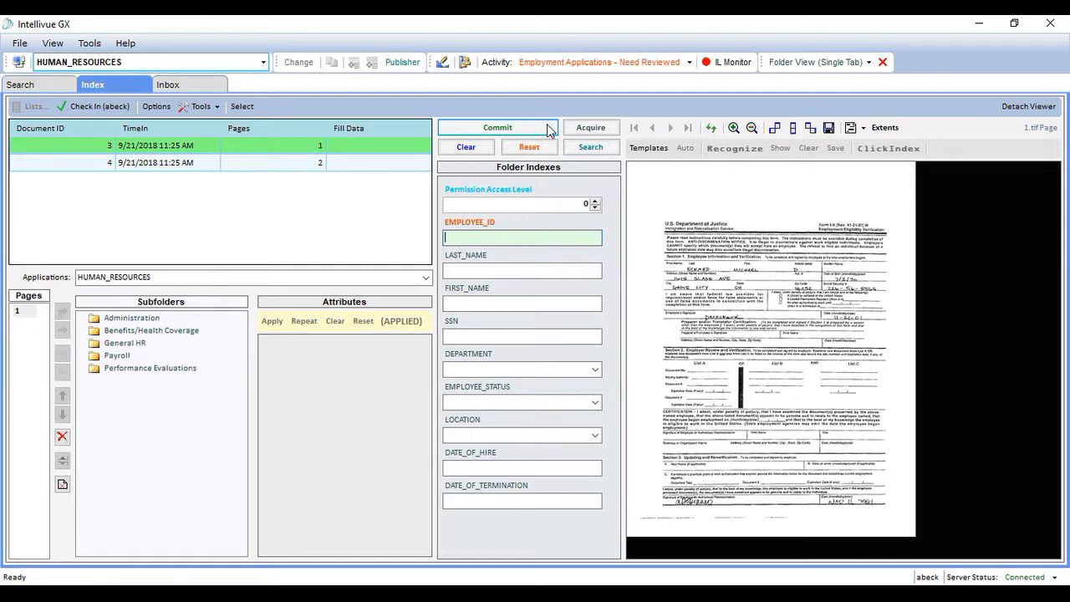
pyautogui.click(116, 110)
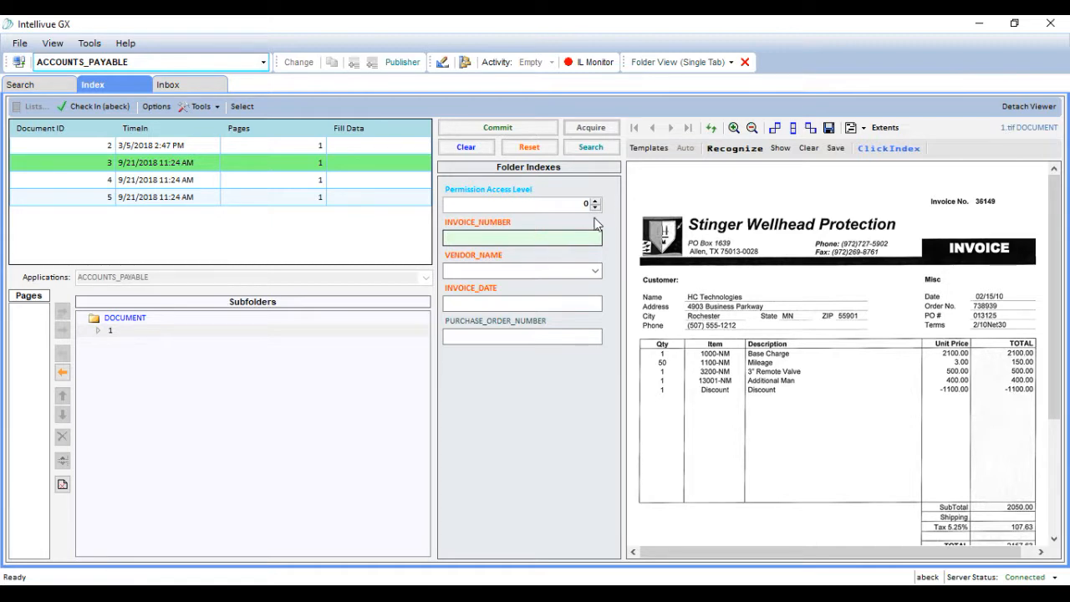
# Use Recognize to capture the invoice number and the vendor name Stinger Wellhead Protection from the invoice image into the folder indexes
pyautogui.click(731, 149)
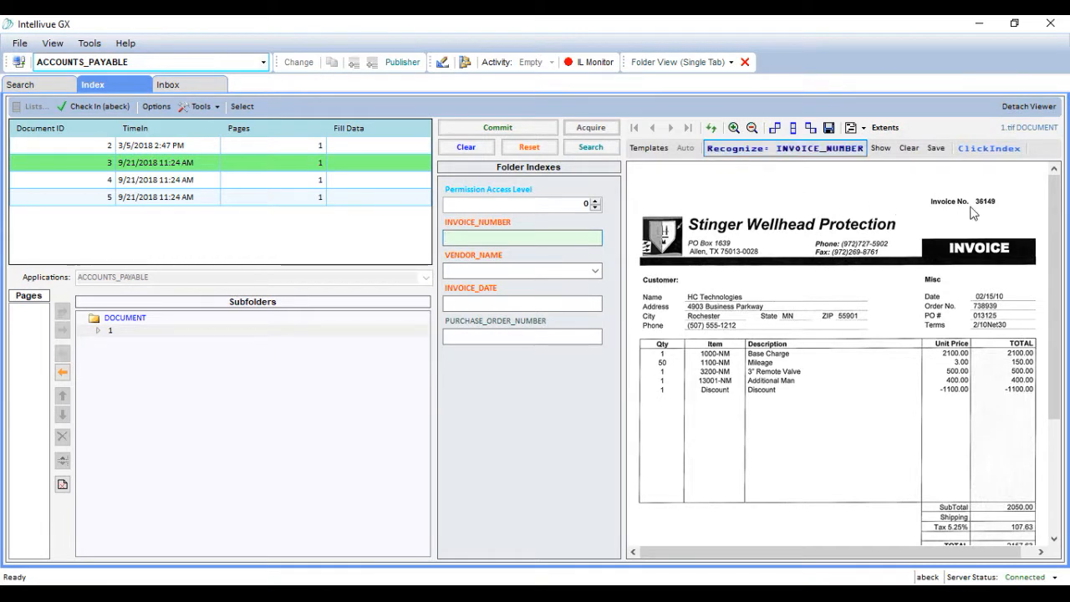
pyautogui.moveTo(972, 192); pyautogui.dragTo(1005, 217)
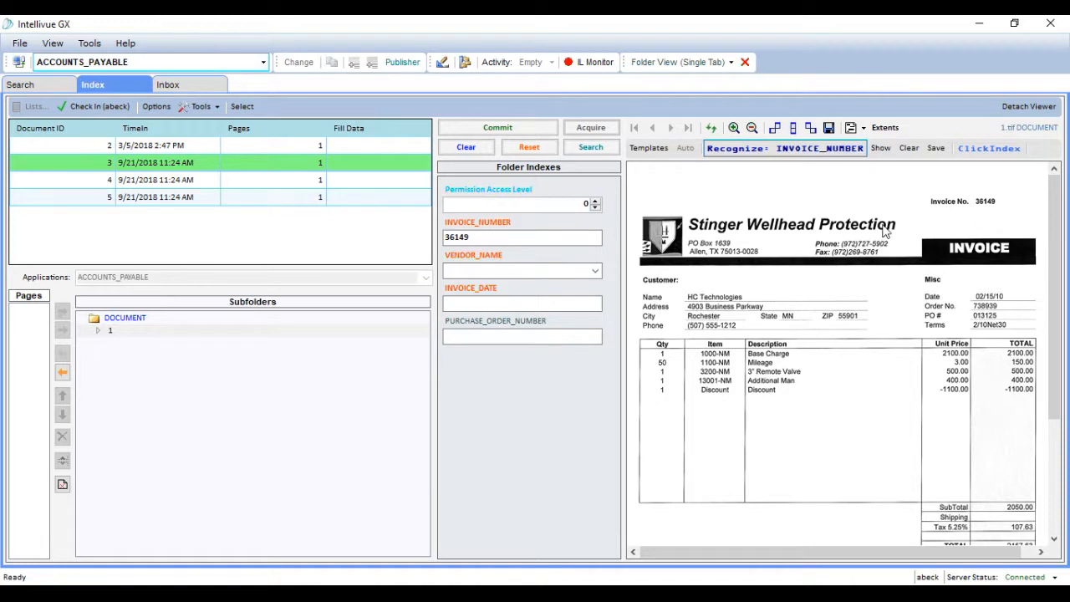
pyautogui.click(493, 270)
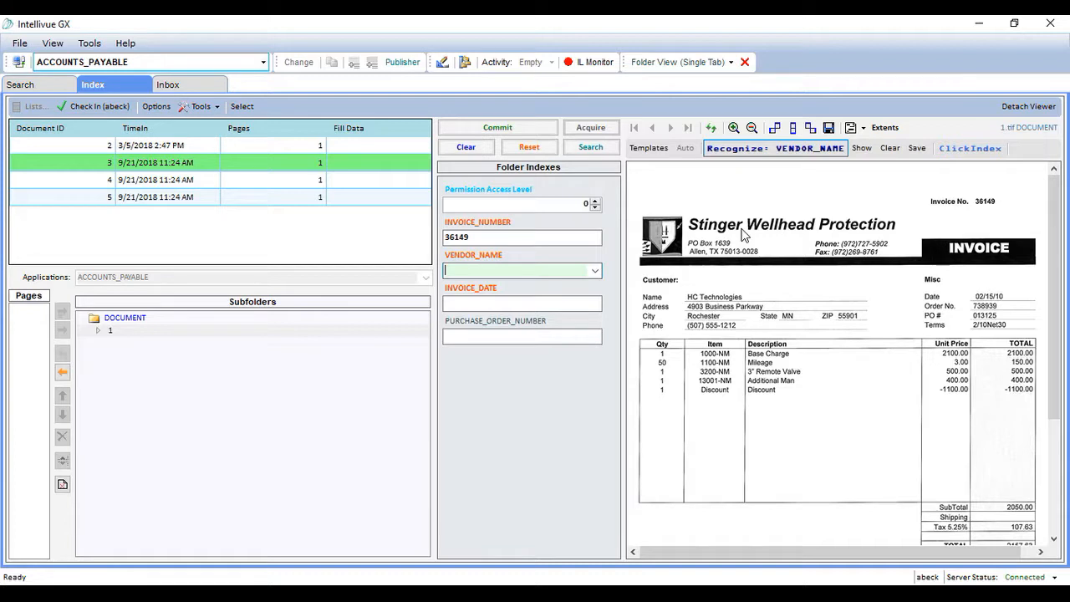
pyautogui.click(769, 227)
pyautogui.moveTo(690, 210); pyautogui.dragTo(906, 242)
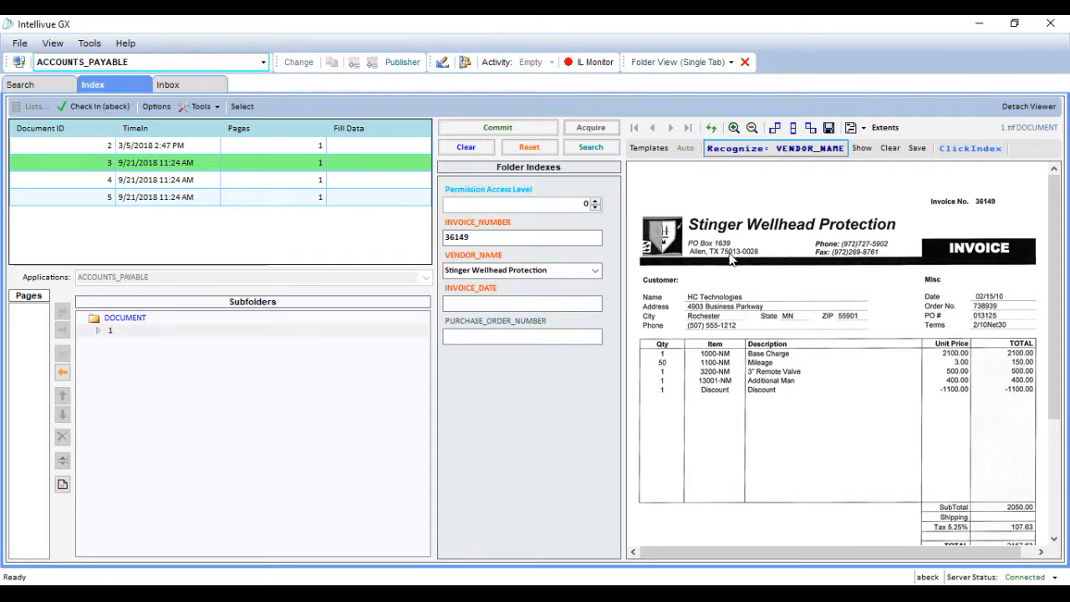
# Capture the invoice date from the invoice image and expand its year so INVOICE_DATE reads 02/15/2010
pyautogui.click(545, 303)
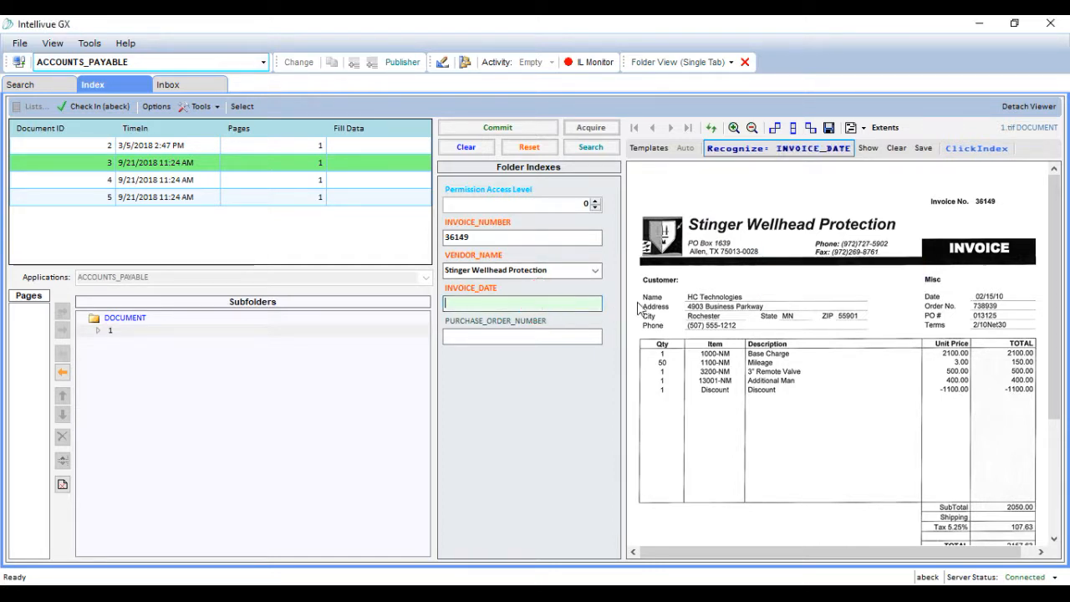
pyautogui.click(997, 300)
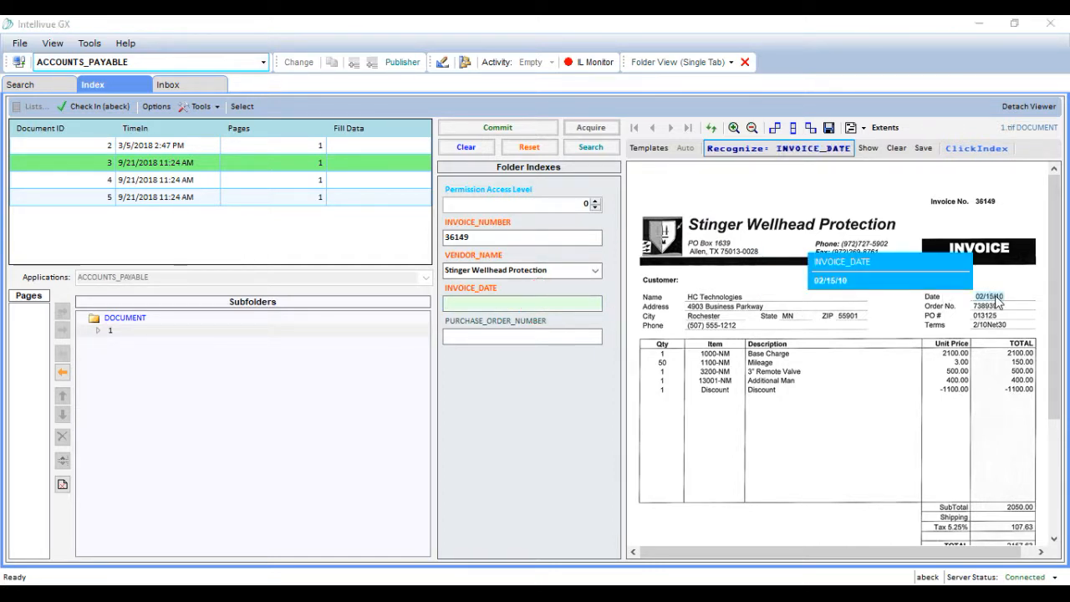
pyautogui.click(479, 304)
pyautogui.write('20')
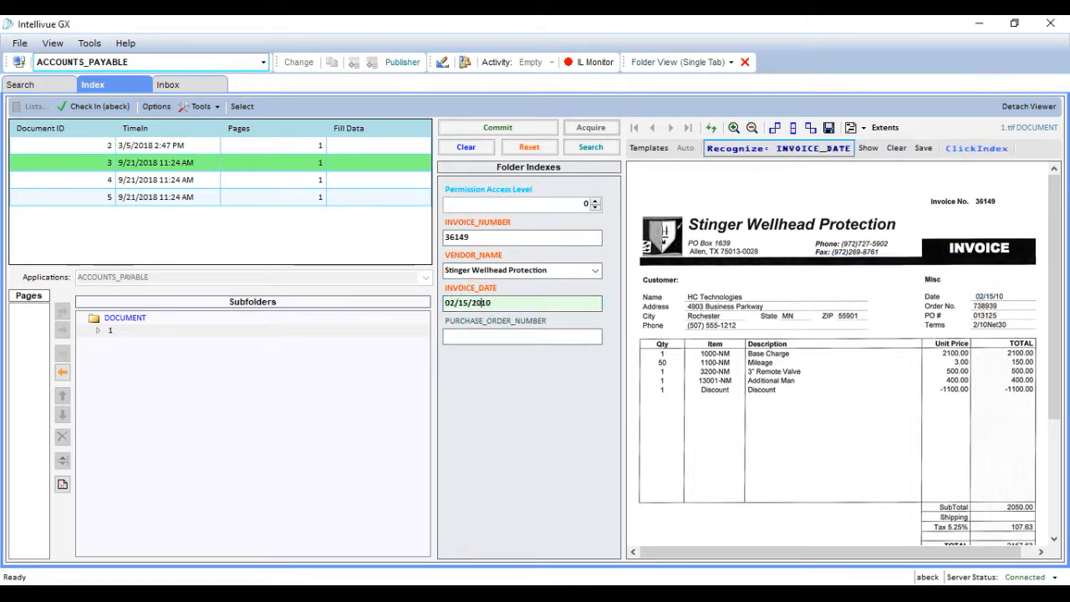
# Commit the indexed Stinger Wellhead Protection invoice and check in the remaining ACCOUNTS_PAYABLE documents
pyautogui.click(515, 129)
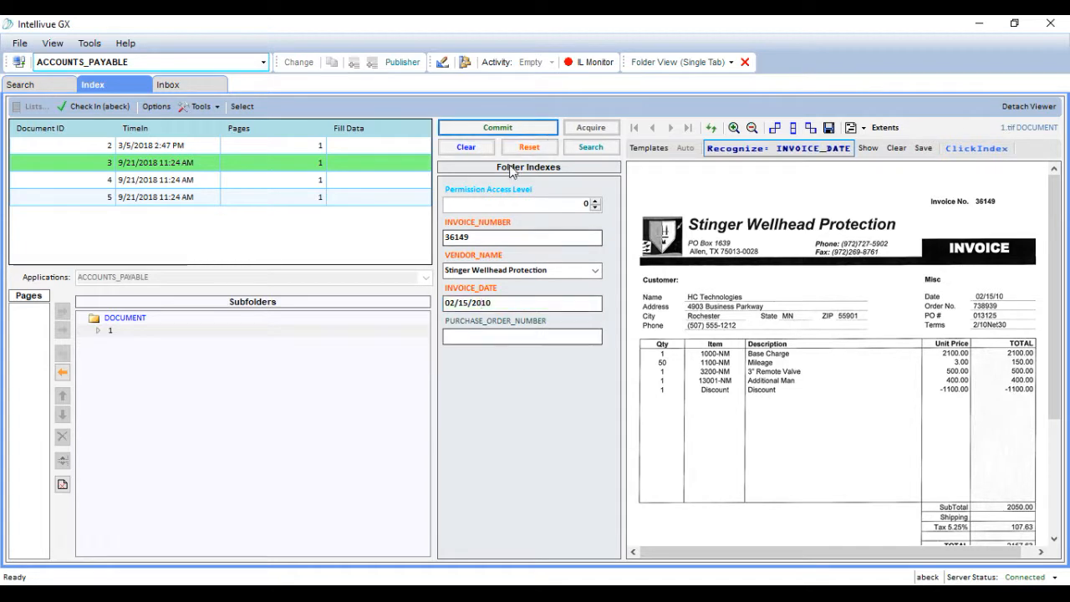
pyautogui.click(509, 131)
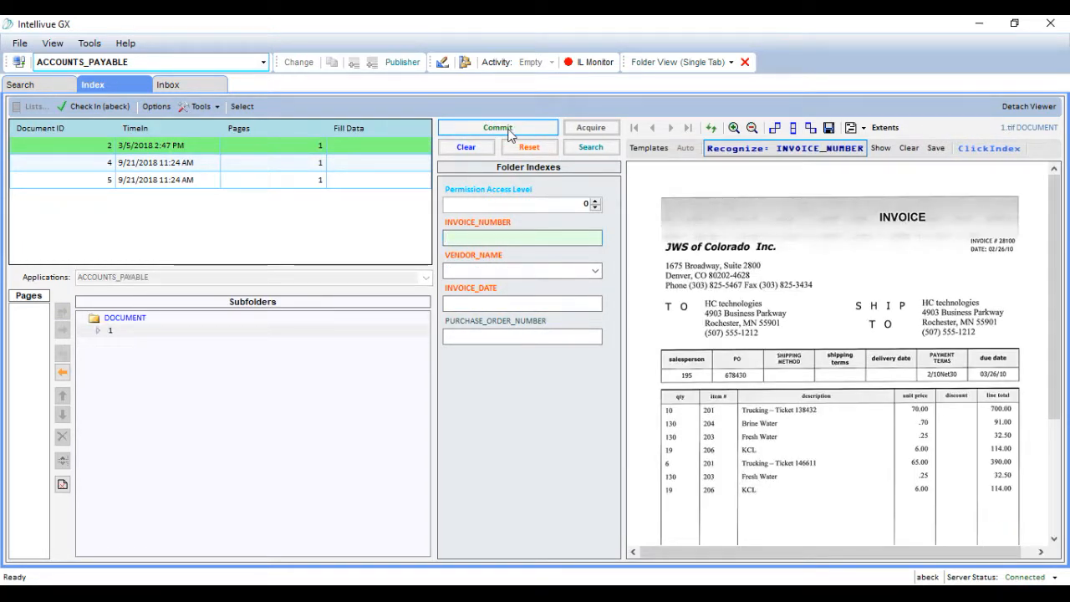
pyautogui.click(91, 108)
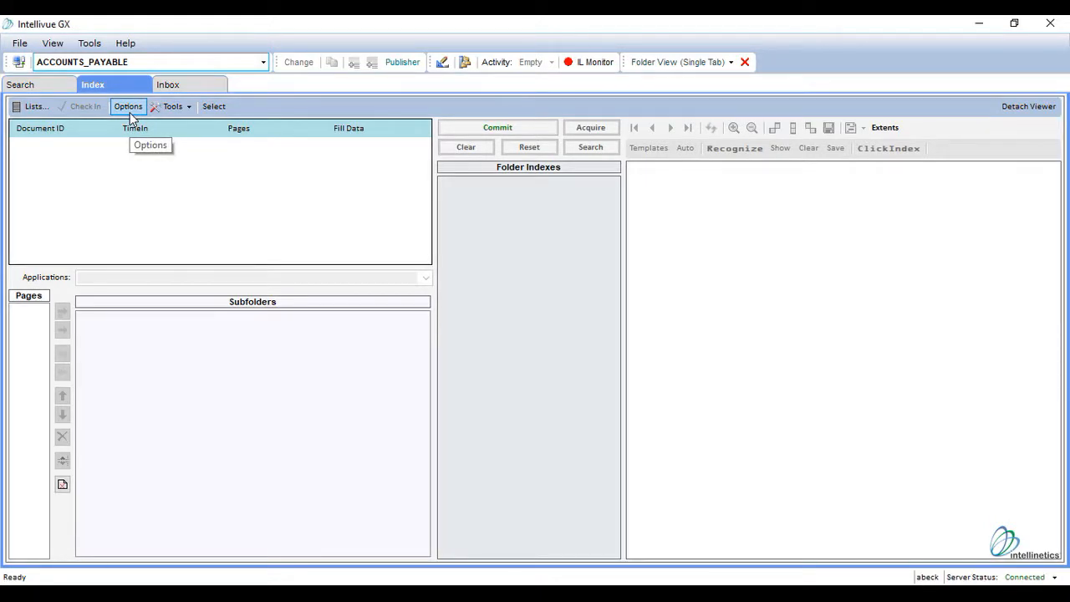
# In the indexing options, enable Post Commit (Retain Index Values), Do not show commit/append confirmation window, and Move pages to Document on select
pyautogui.click(130, 112)
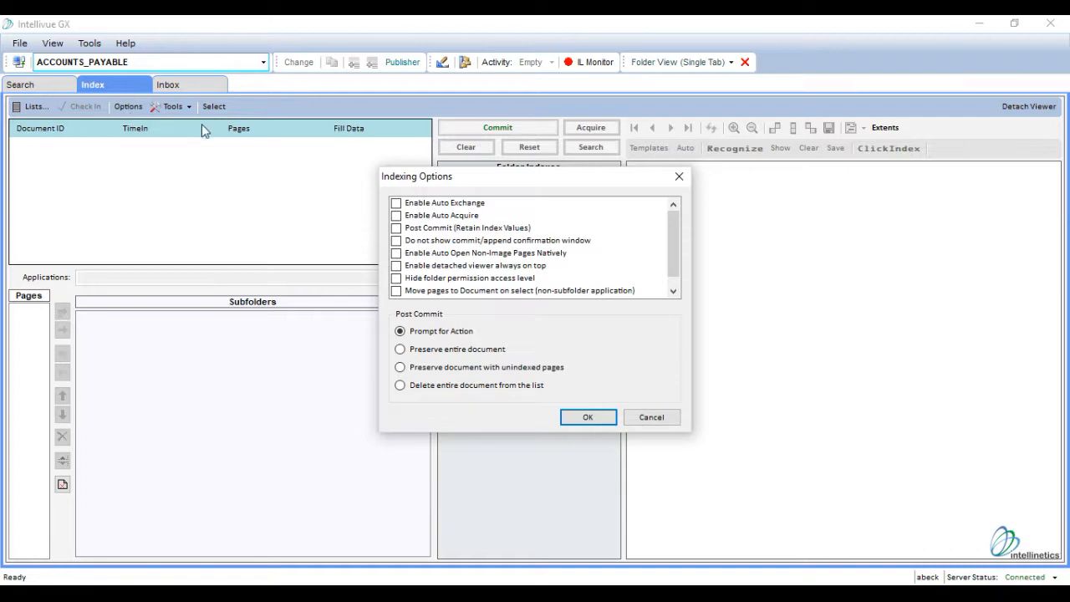
pyautogui.click(398, 230)
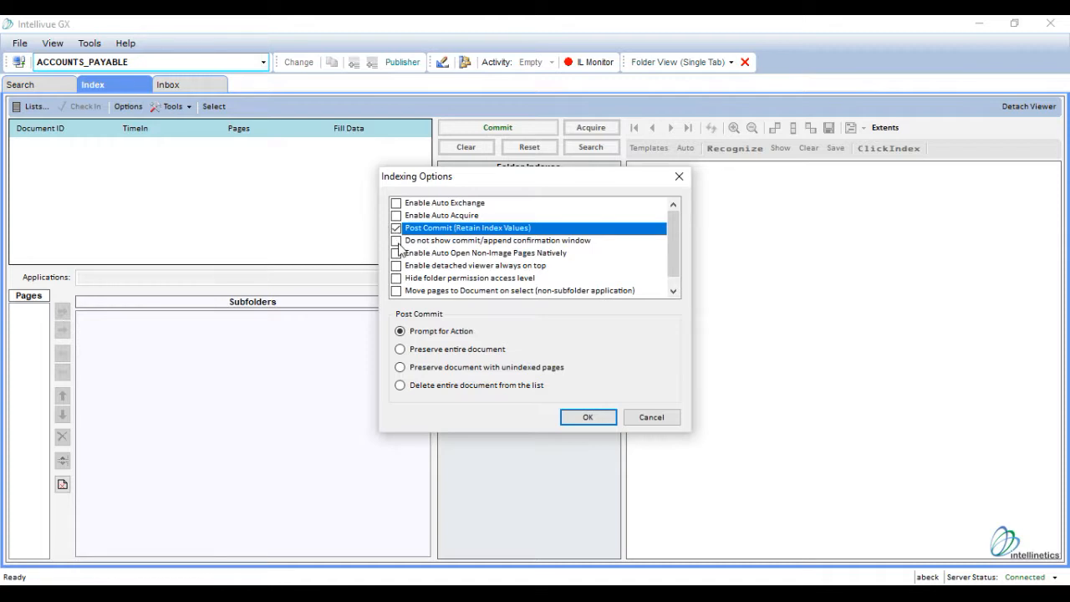
pyautogui.click(396, 241)
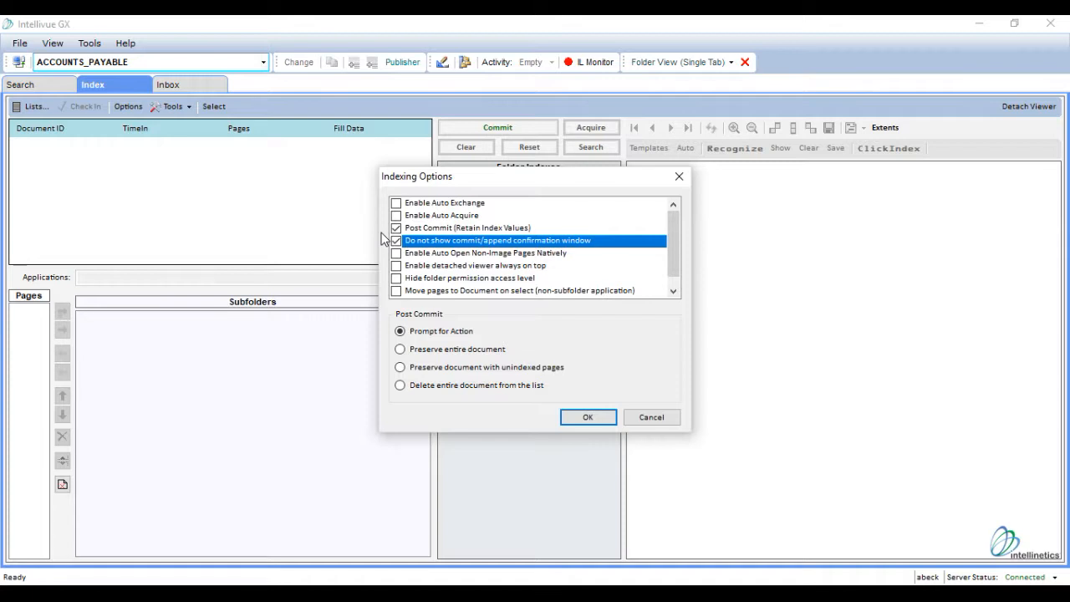
pyautogui.click(396, 291)
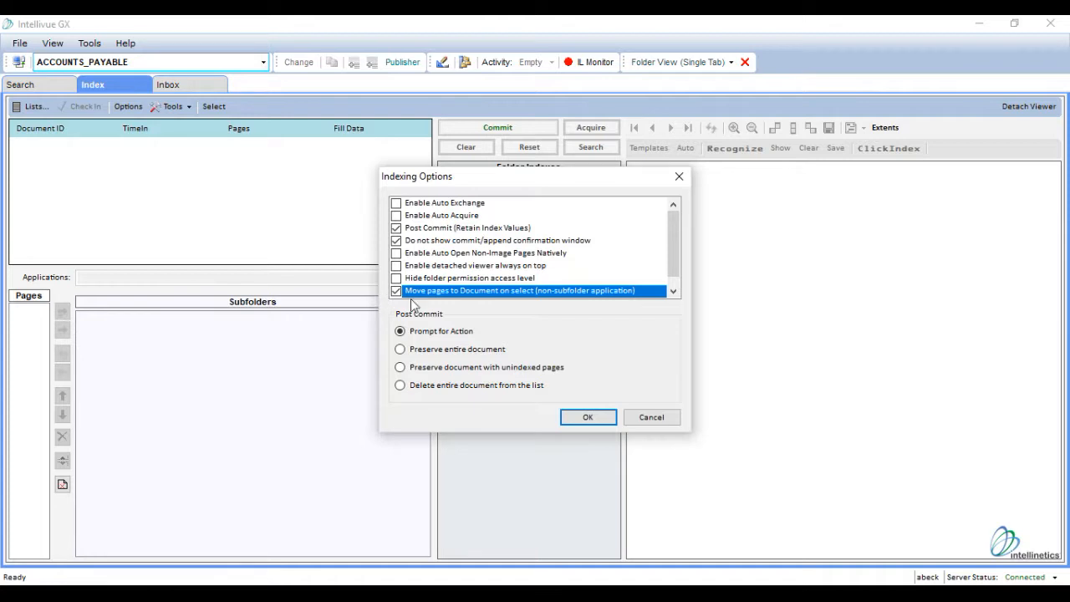
# Set the Post Commit action to Delete entire document from the list and apply the indexing options
pyautogui.moveTo(672, 263); pyautogui.dragTo(674, 287)
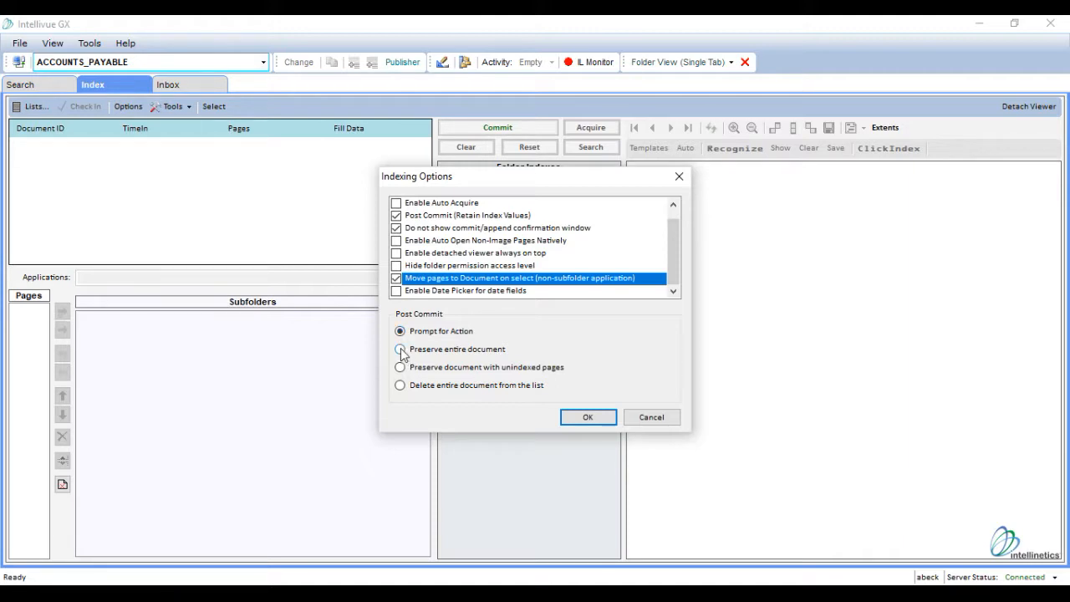
pyautogui.click(400, 349)
pyautogui.click(400, 368)
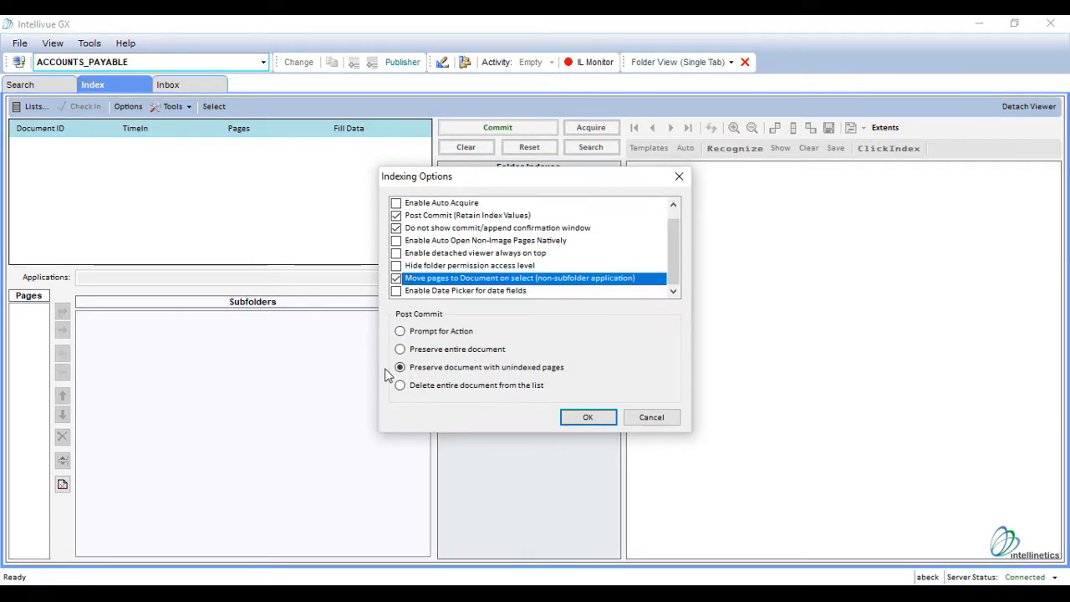
pyautogui.click(399, 386)
pyautogui.click(587, 418)
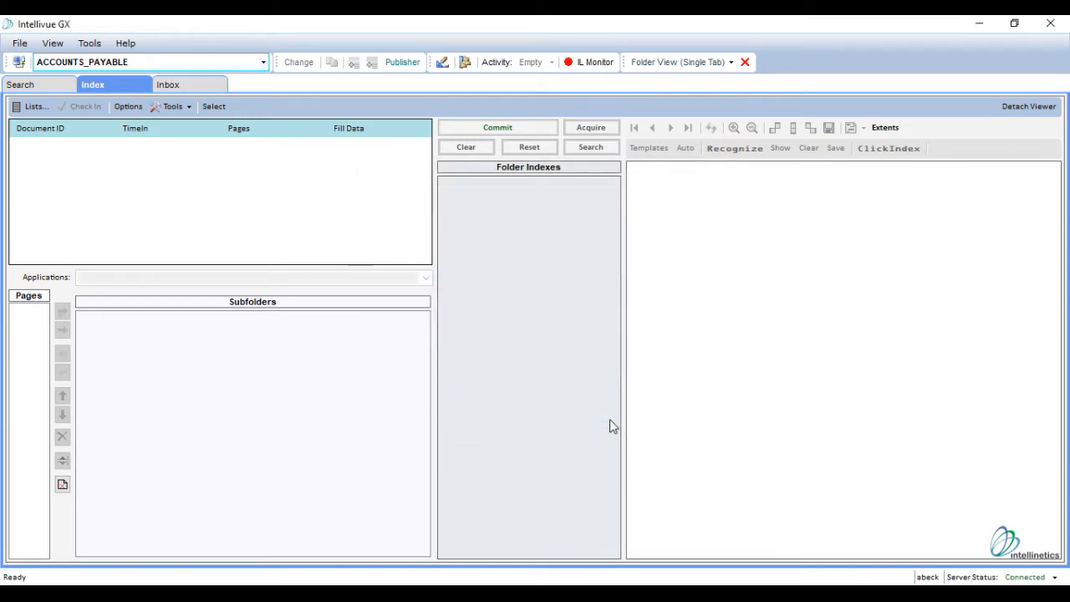